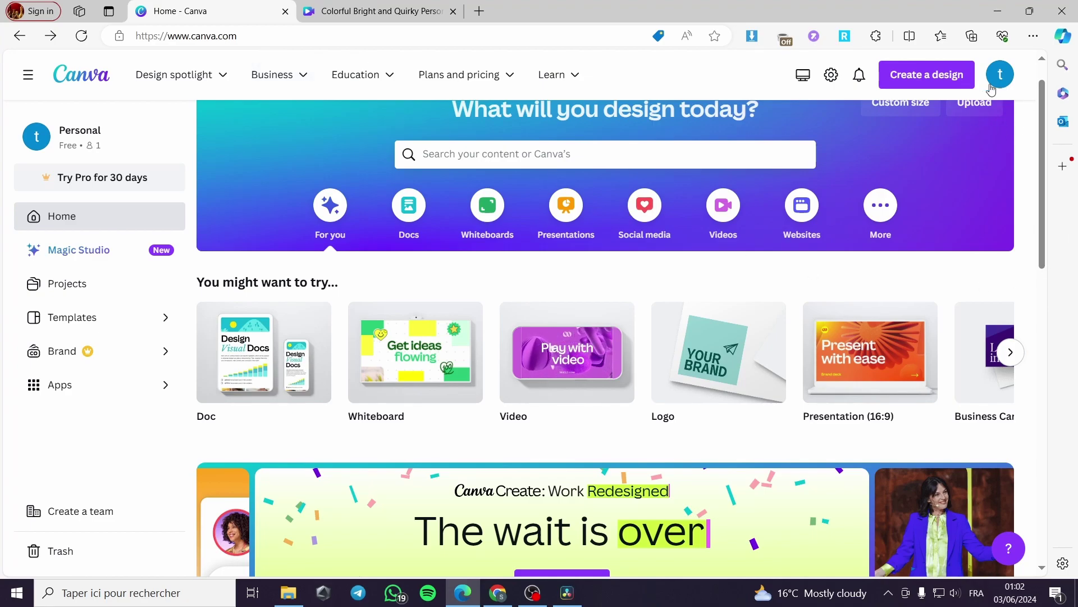
- Search Canva's home page for 'photos slideshow' to list the Photo Slideshow templates
scroll(667, 285, up, 1)
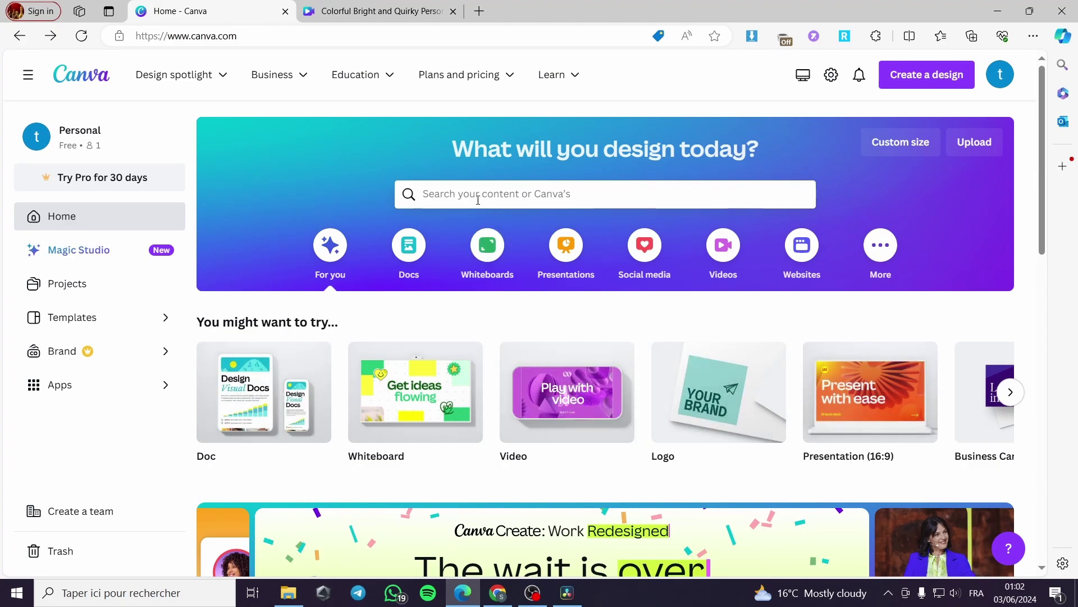
click(534, 197)
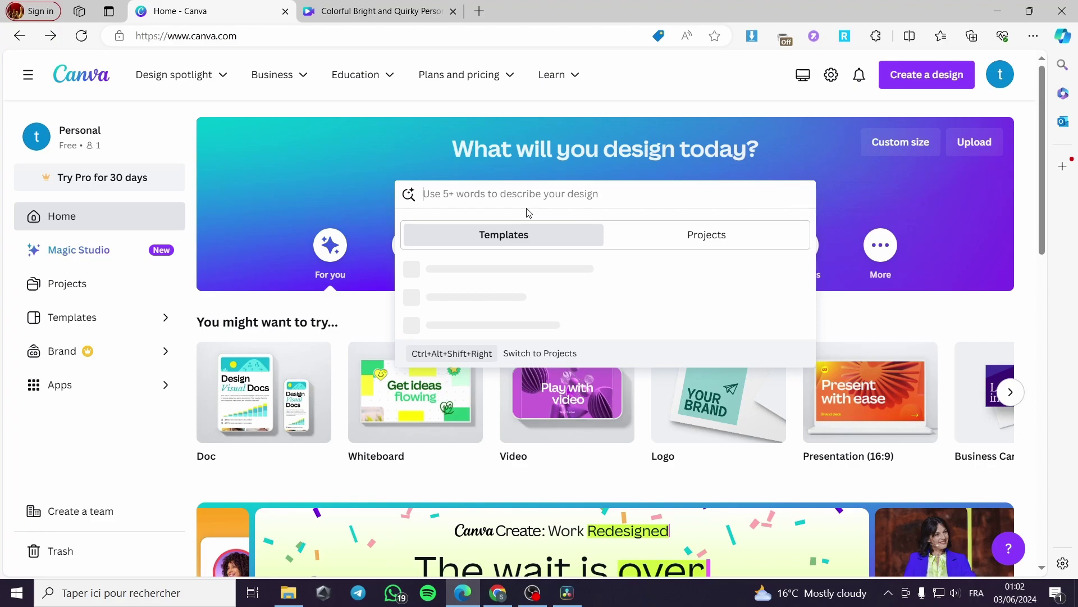
text(photo)
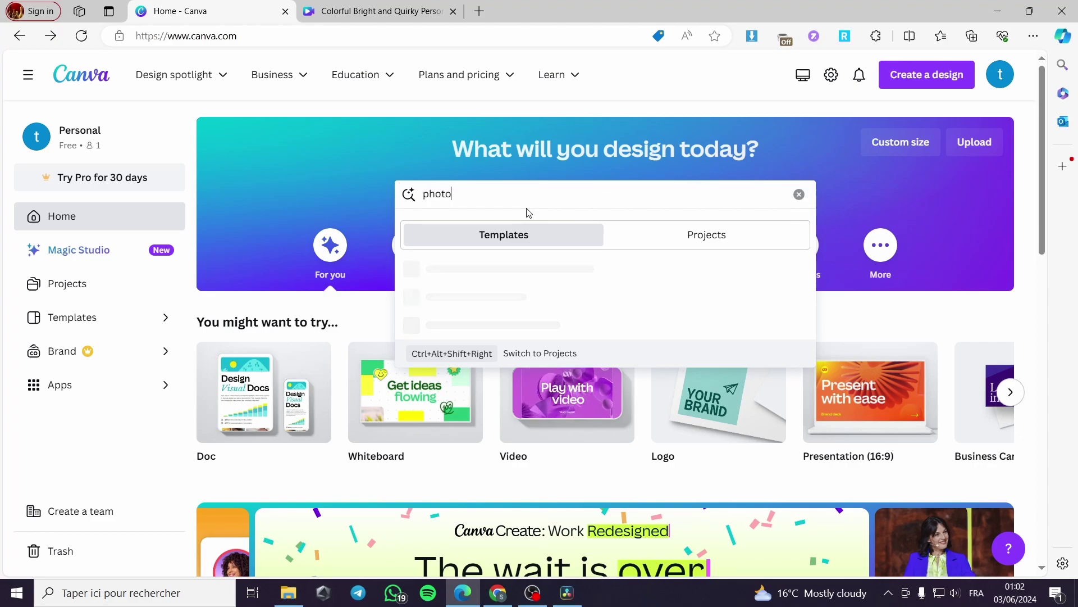
text(s sl)
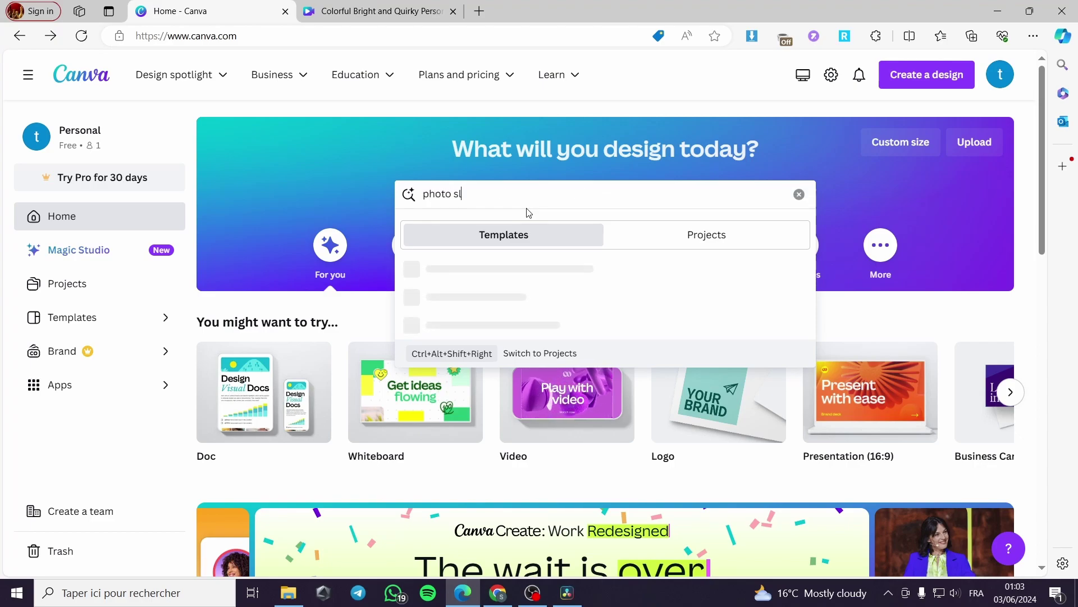
text(ideshow)
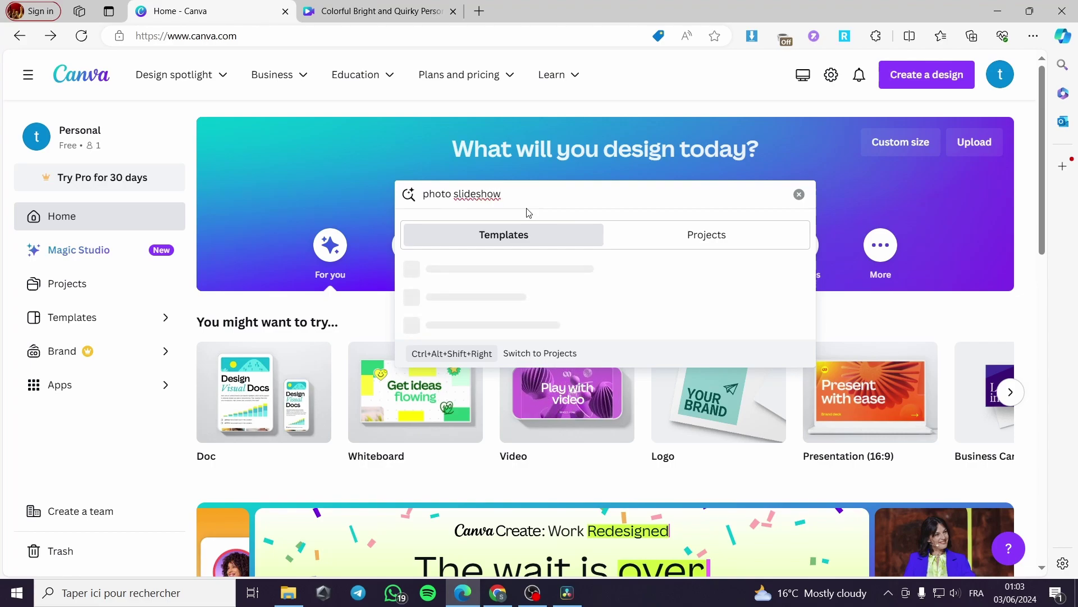
key(Return)
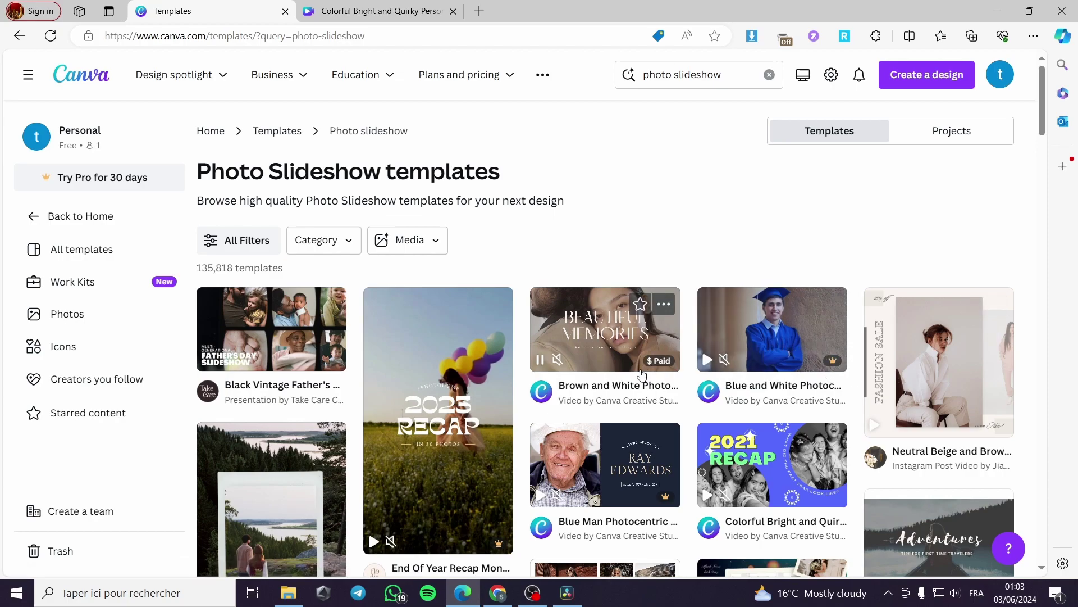
- Open a copy of the Black Vintage Father's Day Film Slideshow template for editing
scroll(895, 380, down, 2)
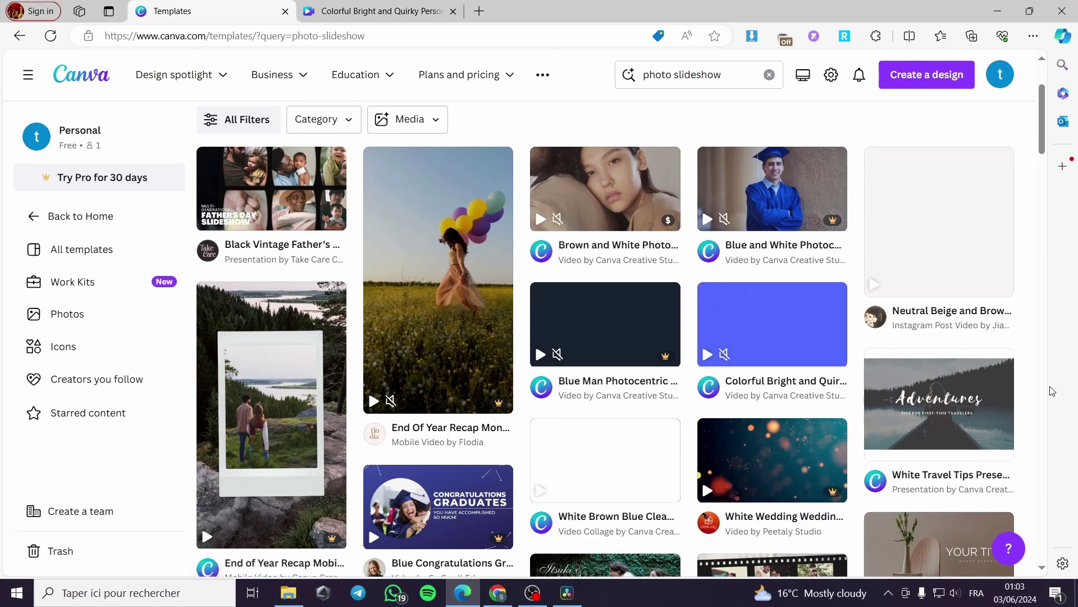
scroll(740, 375, down, 5)
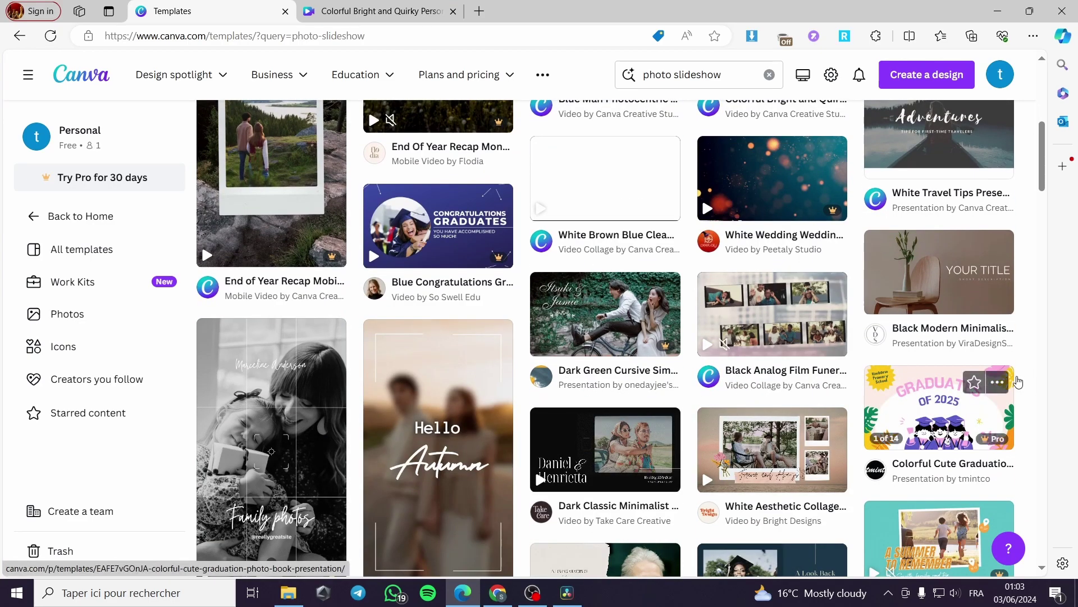
scroll(1052, 384, down, 5)
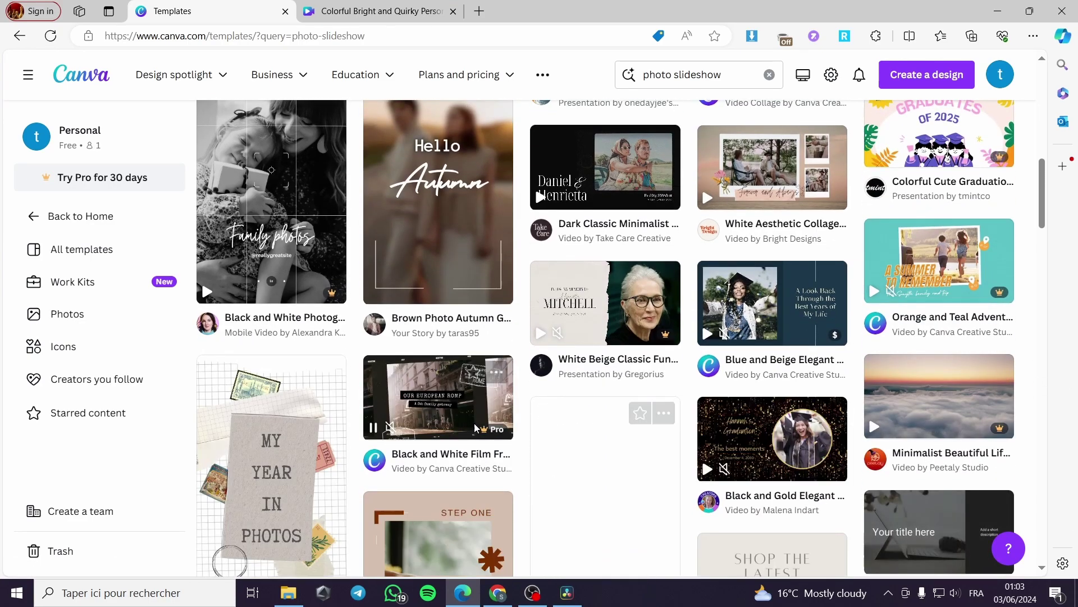
scroll(633, 415, down, 3)
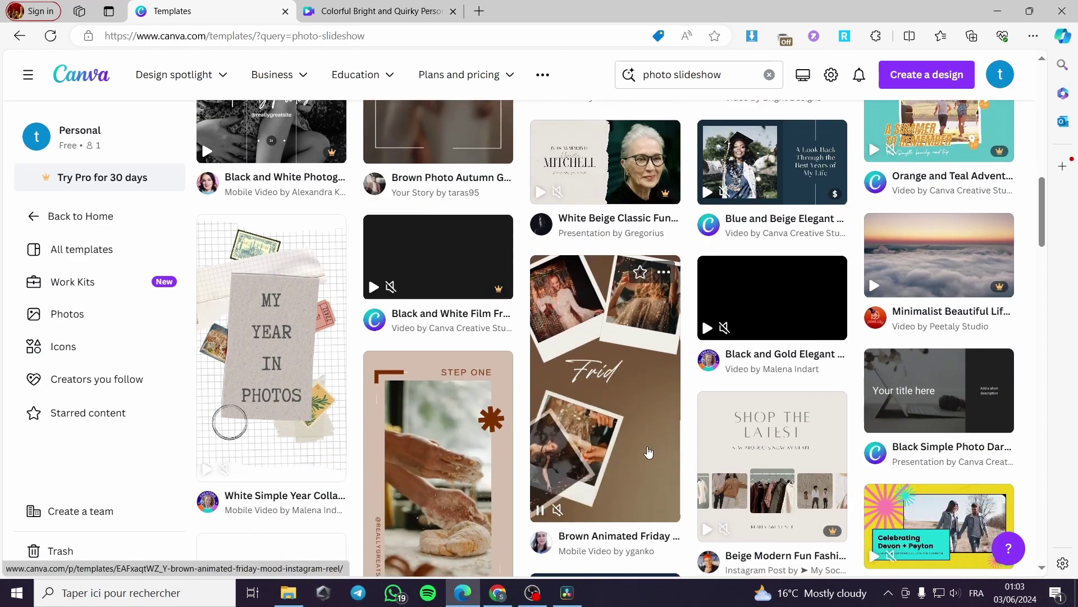
scroll(640, 407, up, 7)
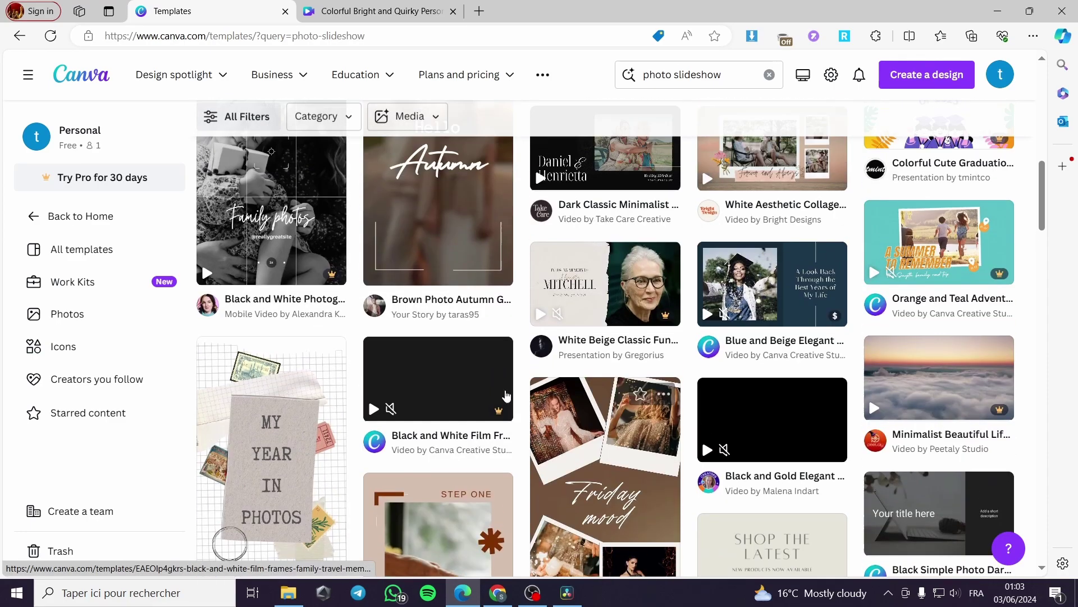
scroll(453, 393, up, 4)
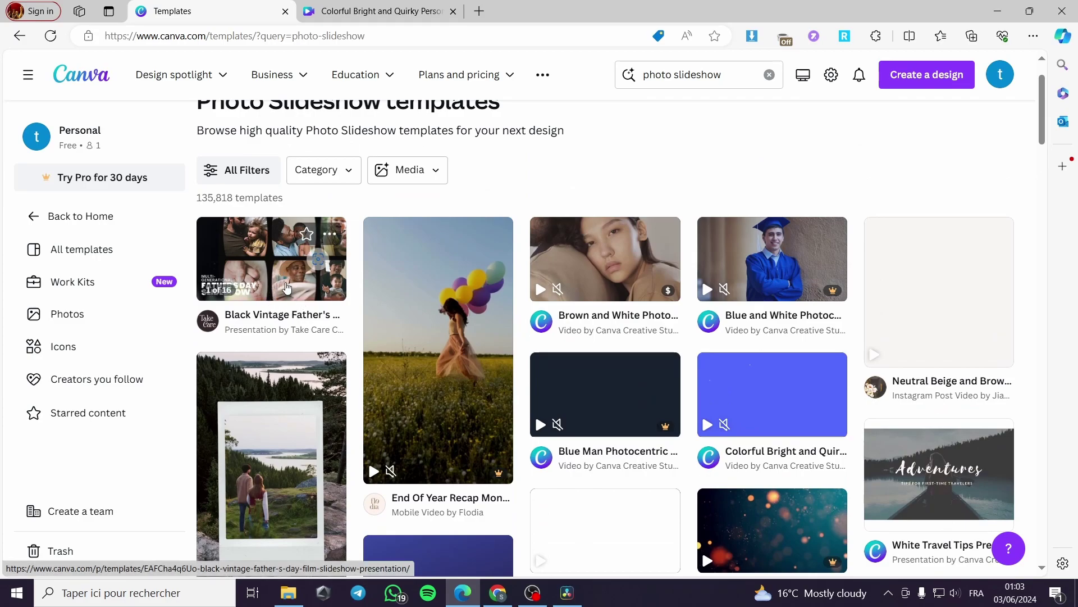
click(286, 288)
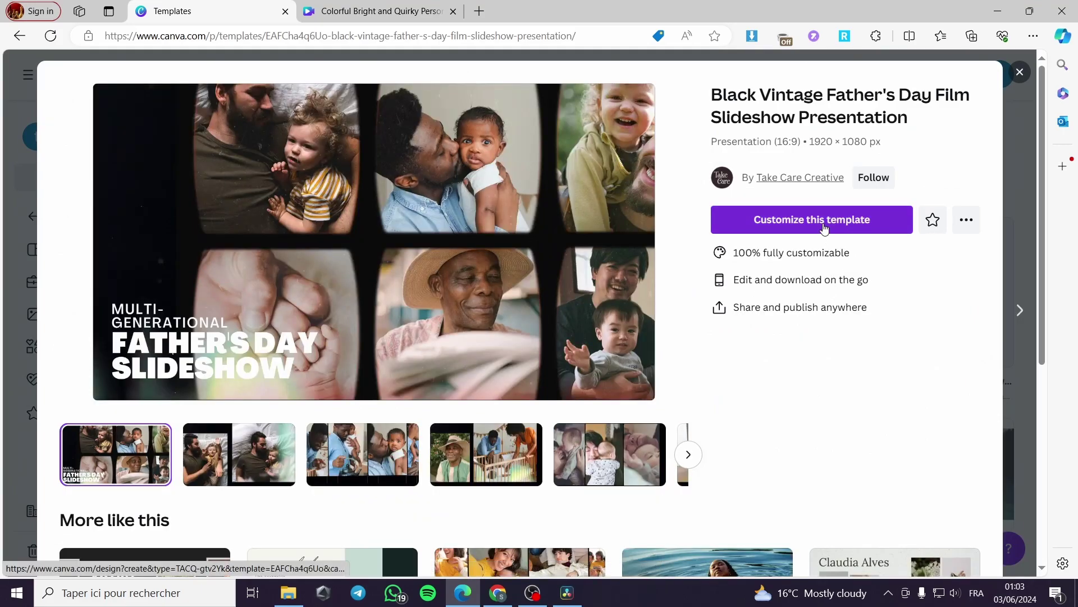
click(824, 226)
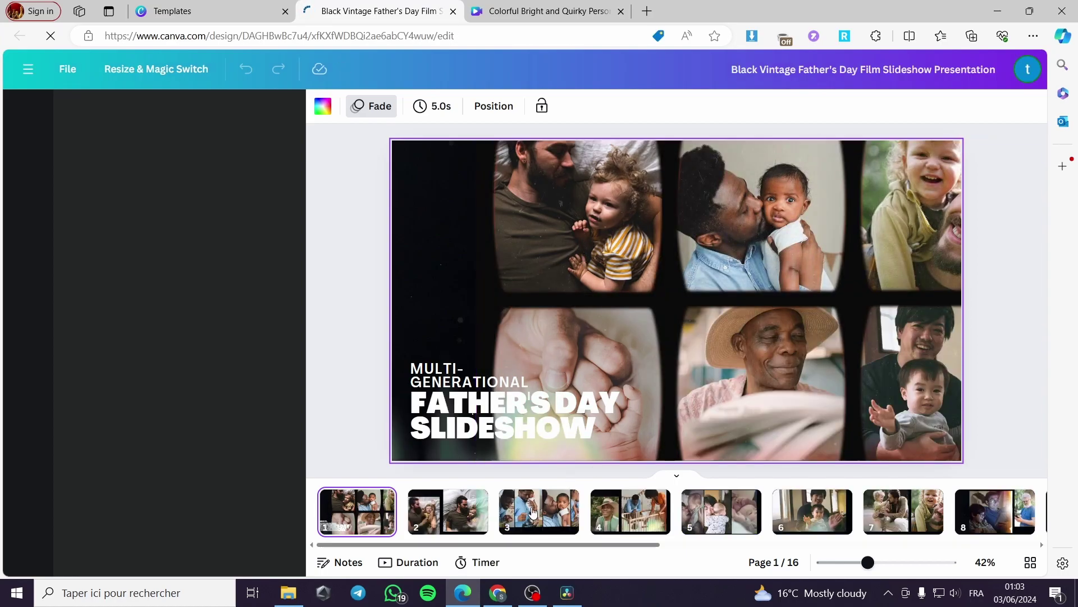
- Delete the stock photos from page 1's film frames, restoring the bottom-left one
scroll(869, 514, right, 10)
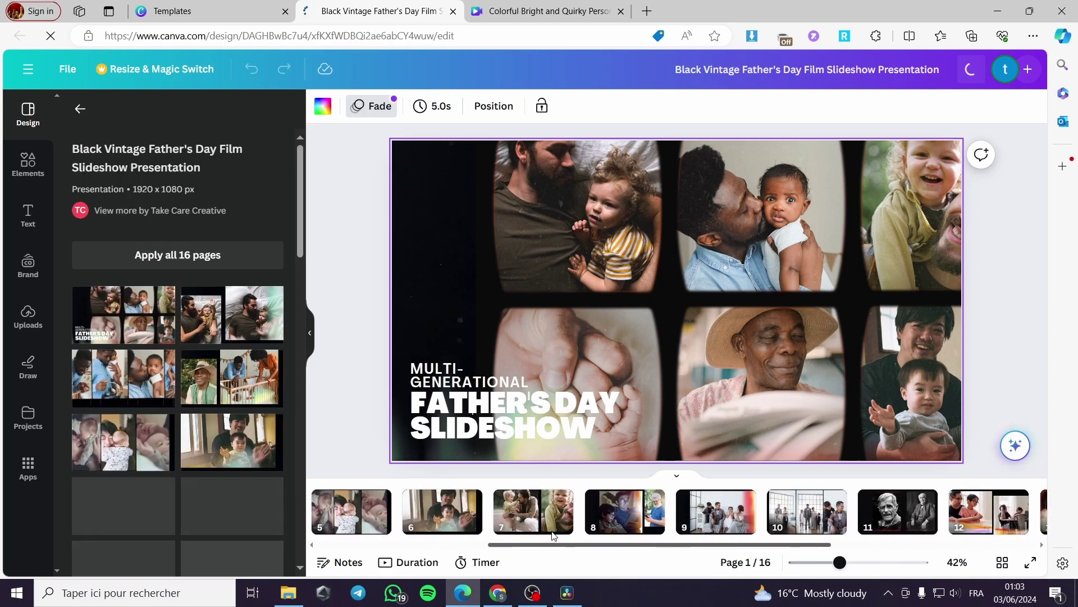
click(625, 242)
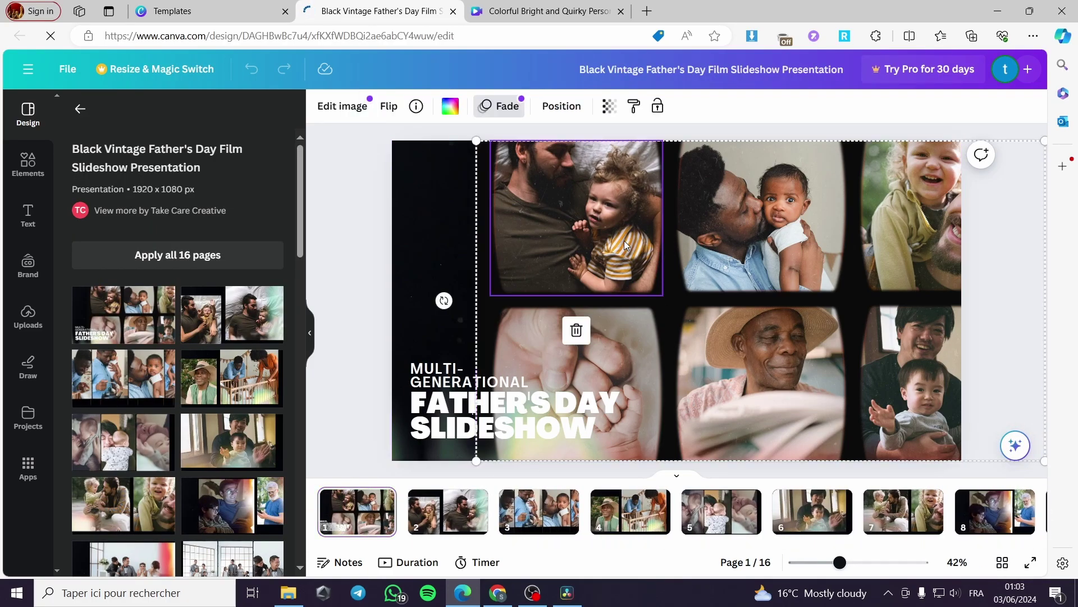
key(Delete)
click(746, 241)
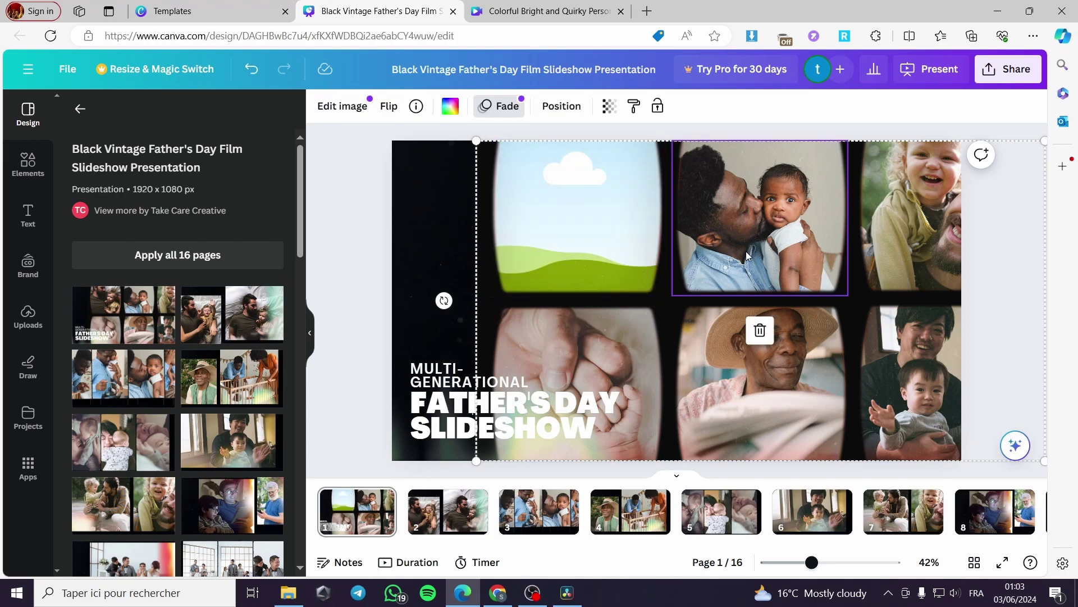
key(Delete)
click(620, 369)
key(Delete)
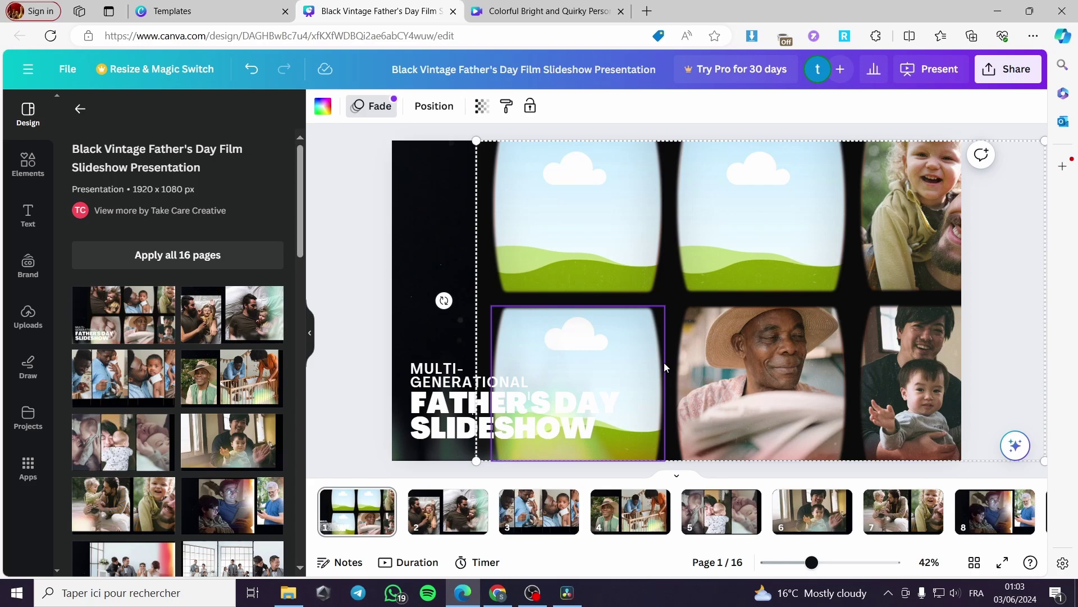
key(ctrl+z)
click(810, 365)
key(Delete)
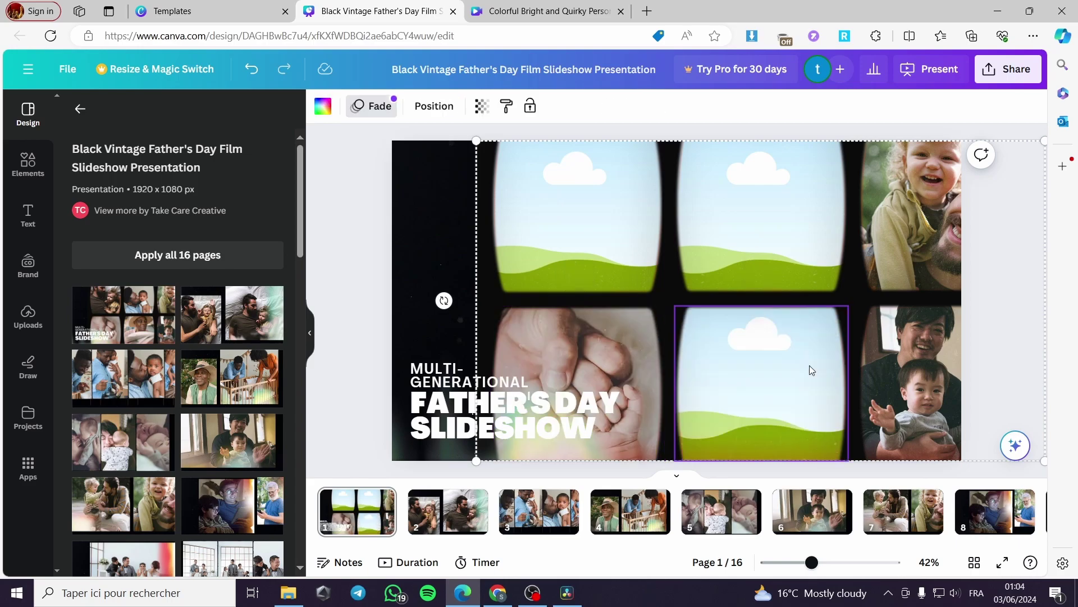
click(885, 372)
key(Delete)
click(894, 250)
key(Delete)
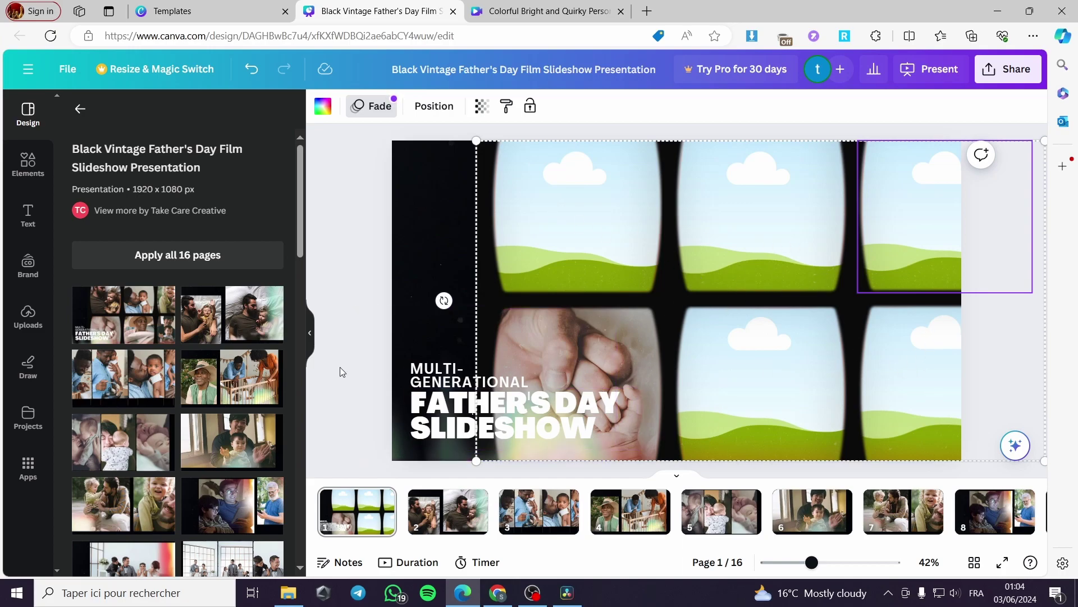
- Drop the uploaded pretzel photo into page 1's top-left film frame
click(24, 316)
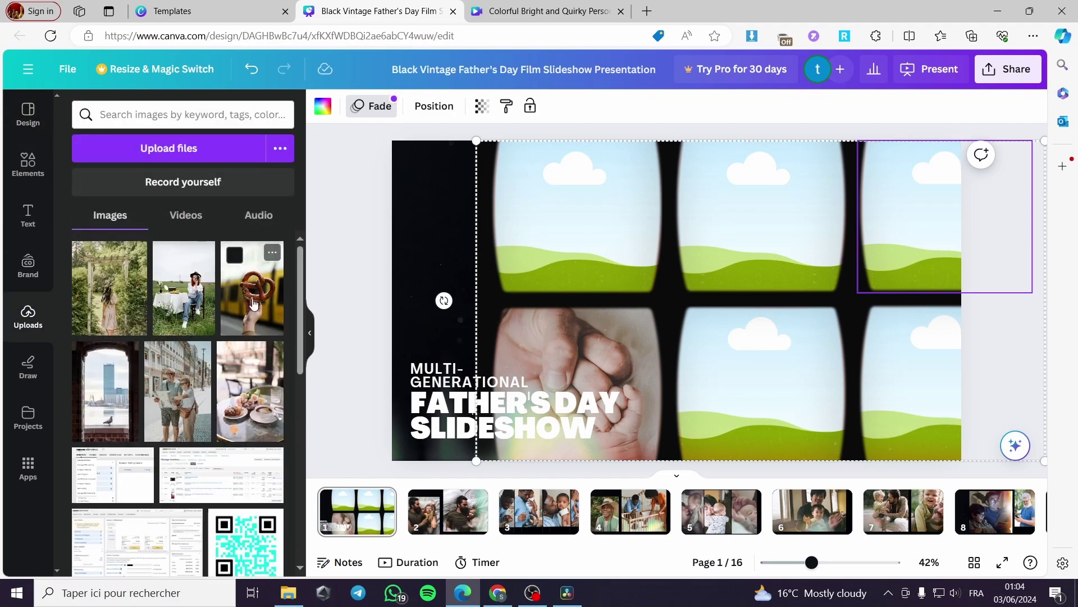
click(254, 301)
drag(677, 301, 578, 228)
click(755, 259)
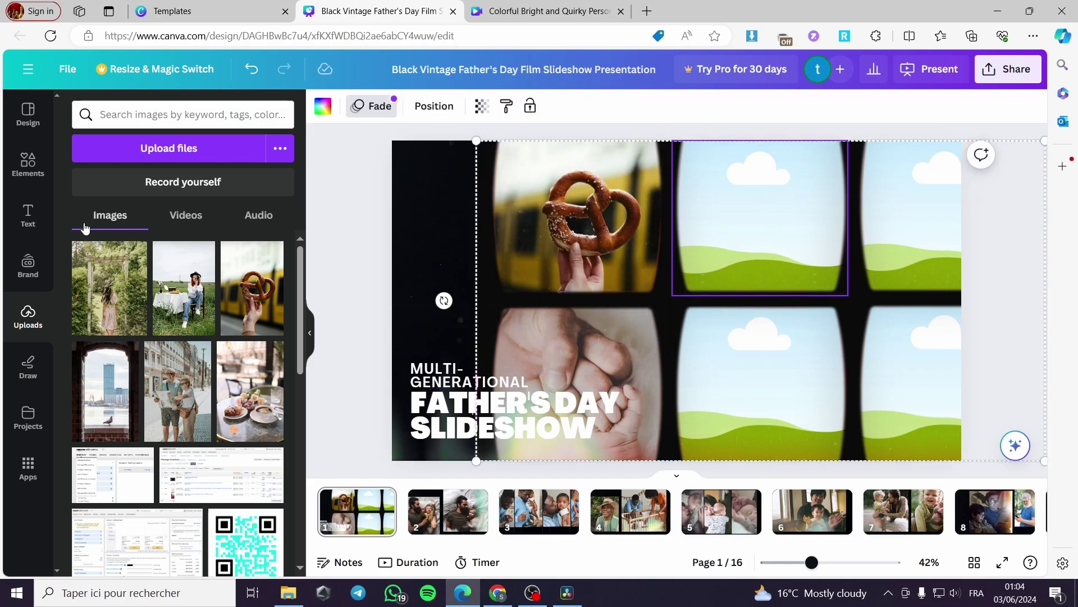
- Search Elements for 'photo frame' and scroll through the Frames results
click(28, 162)
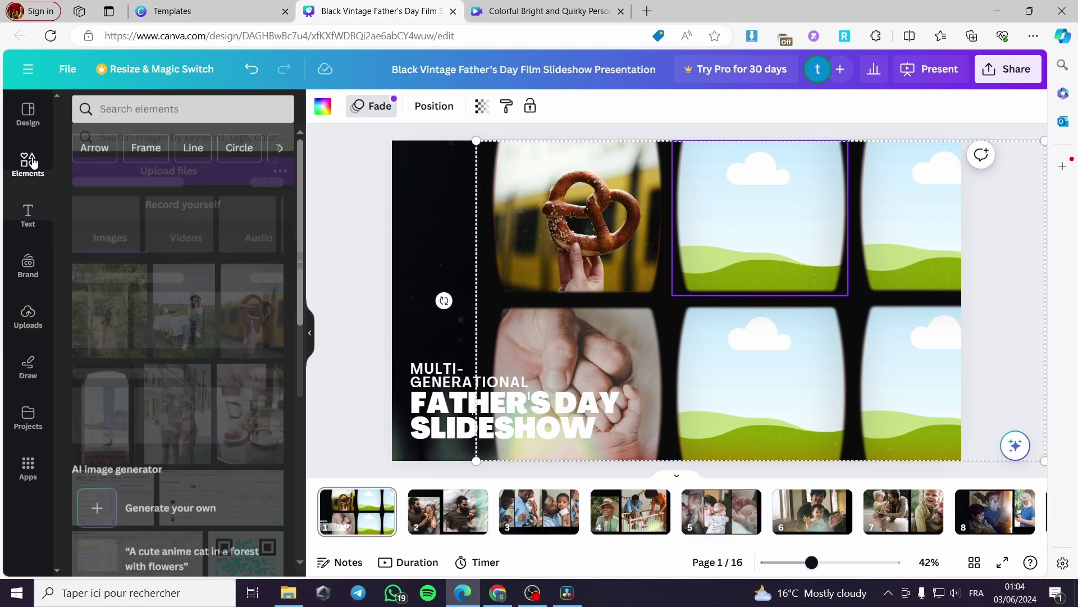
click(129, 115)
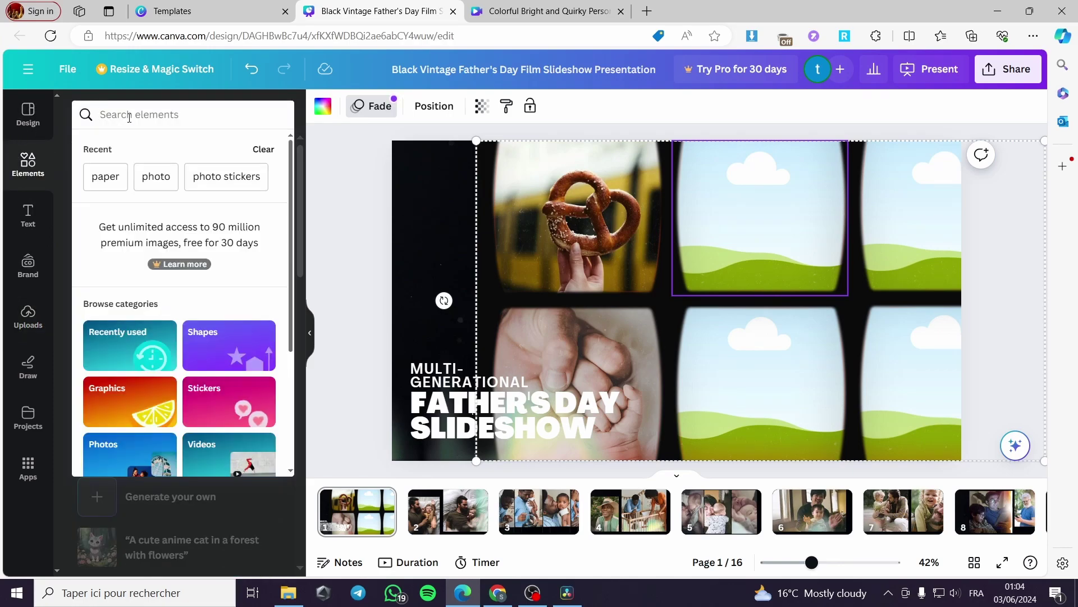
text(ph)
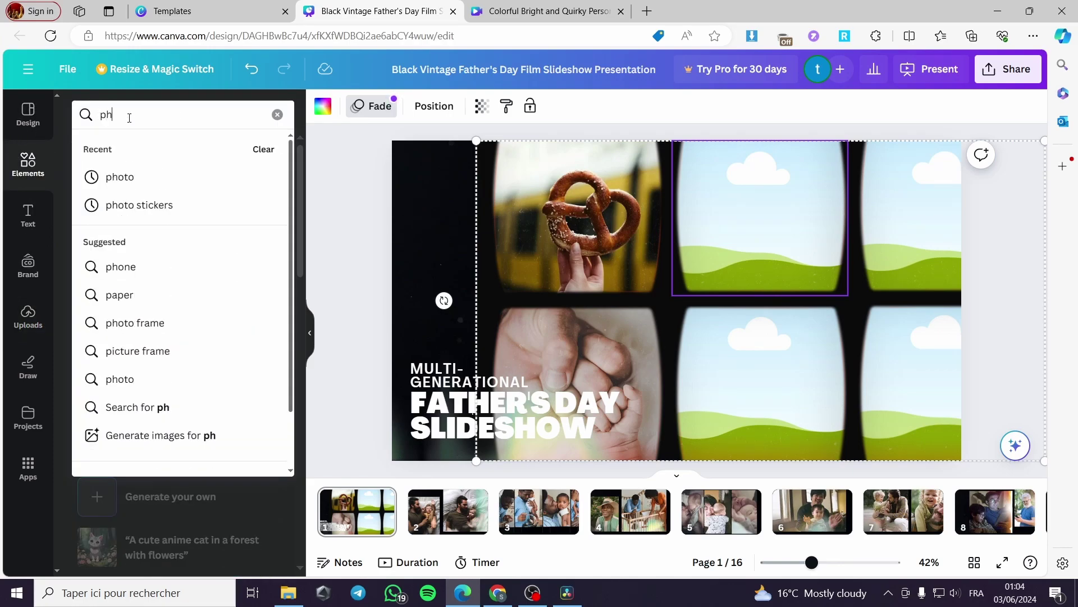
text(oto f)
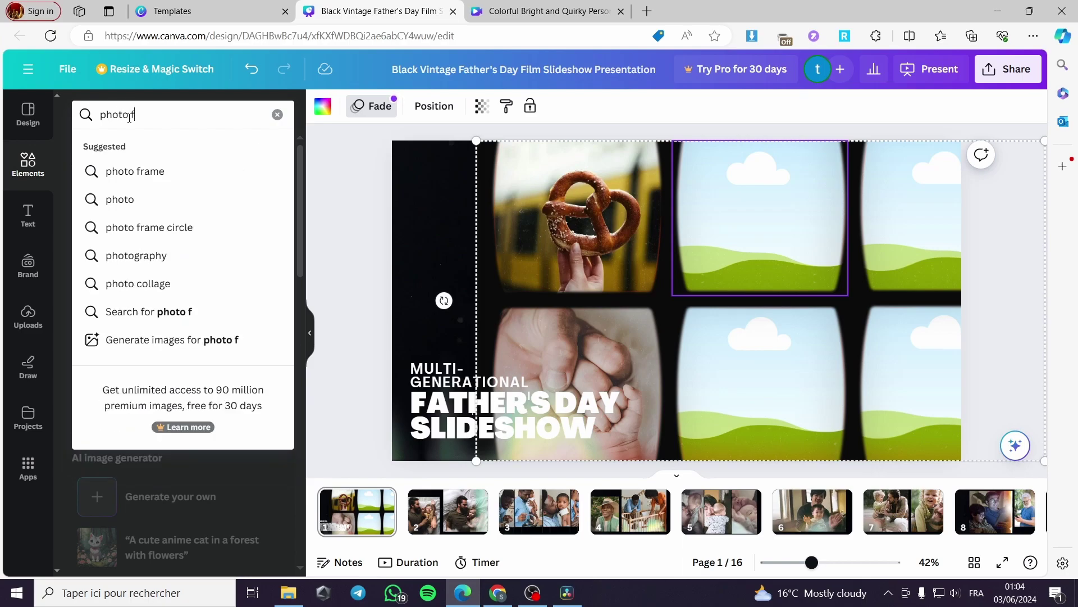
text(rame)
key(Return)
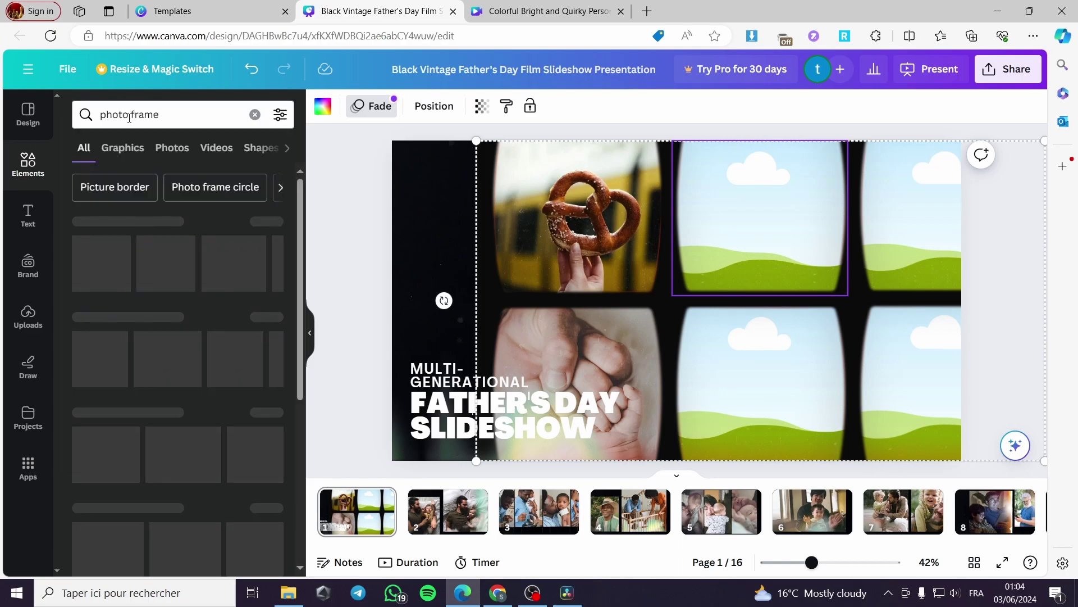
click(267, 222)
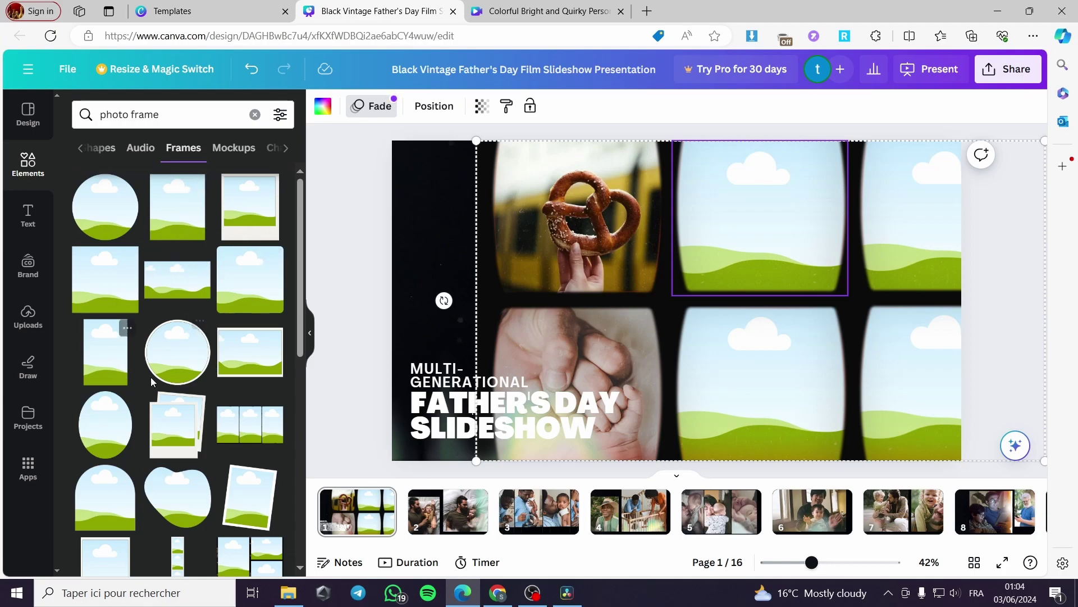
scroll(205, 430, down, 4)
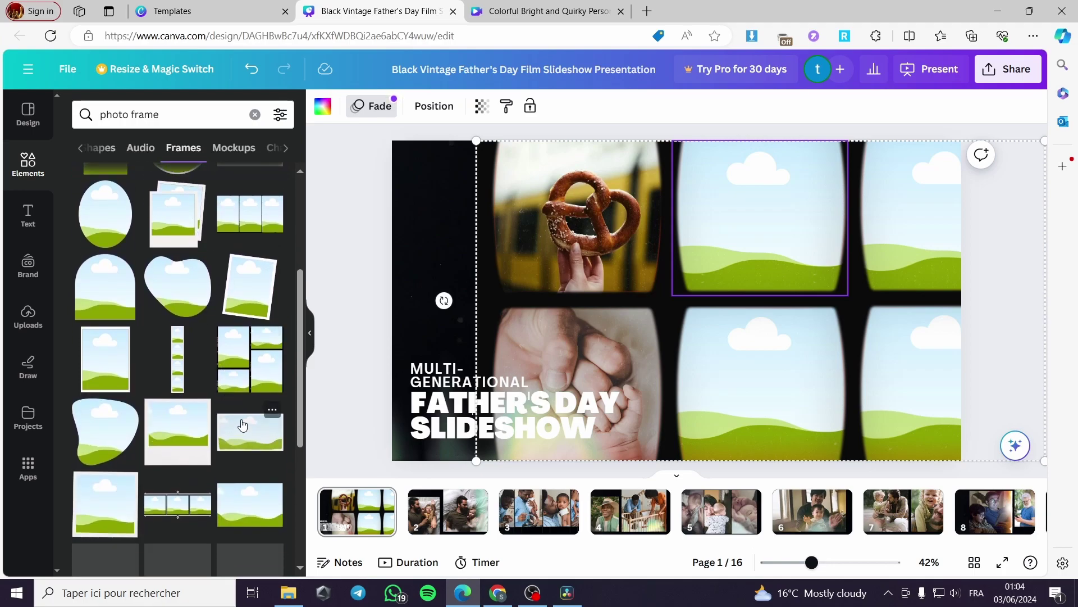
scroll(217, 441, down, 3)
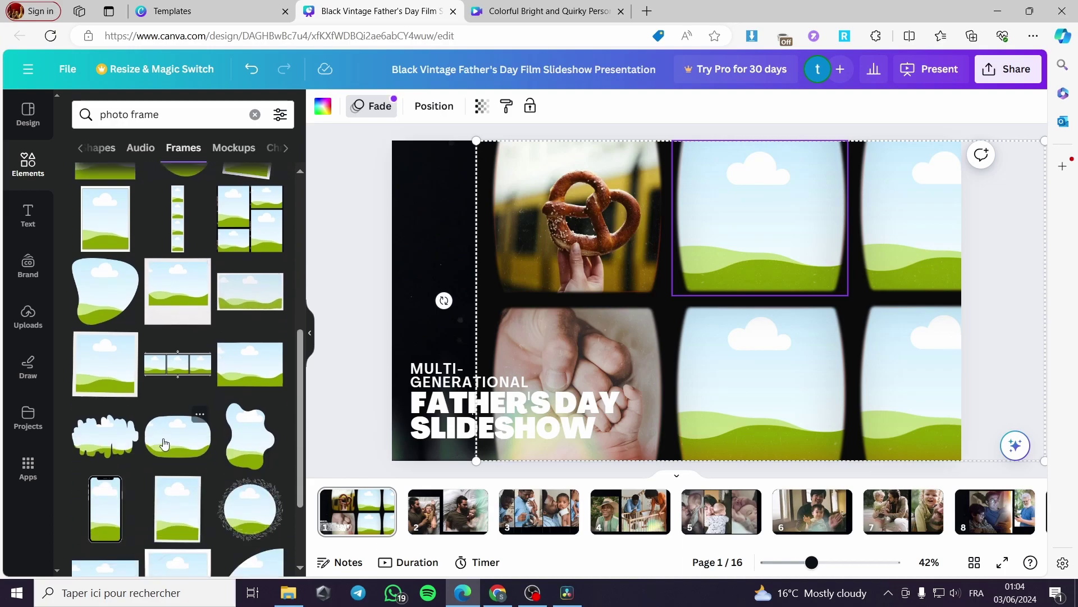
scroll(164, 445, down, 3)
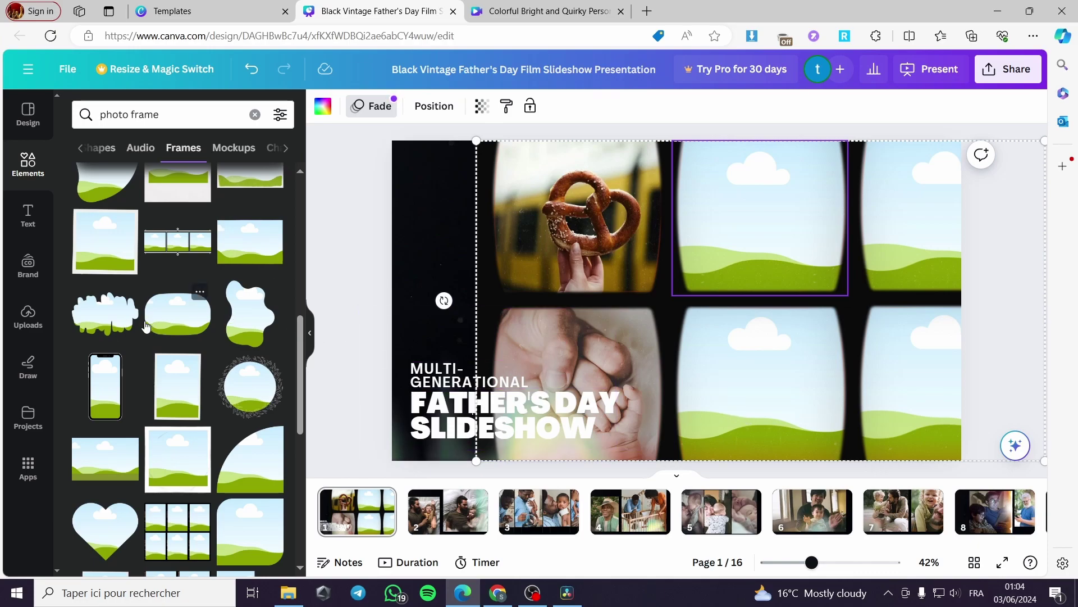
- Drag the camera, garden, couple and café uploads into page 1's middle and right frames
click(28, 316)
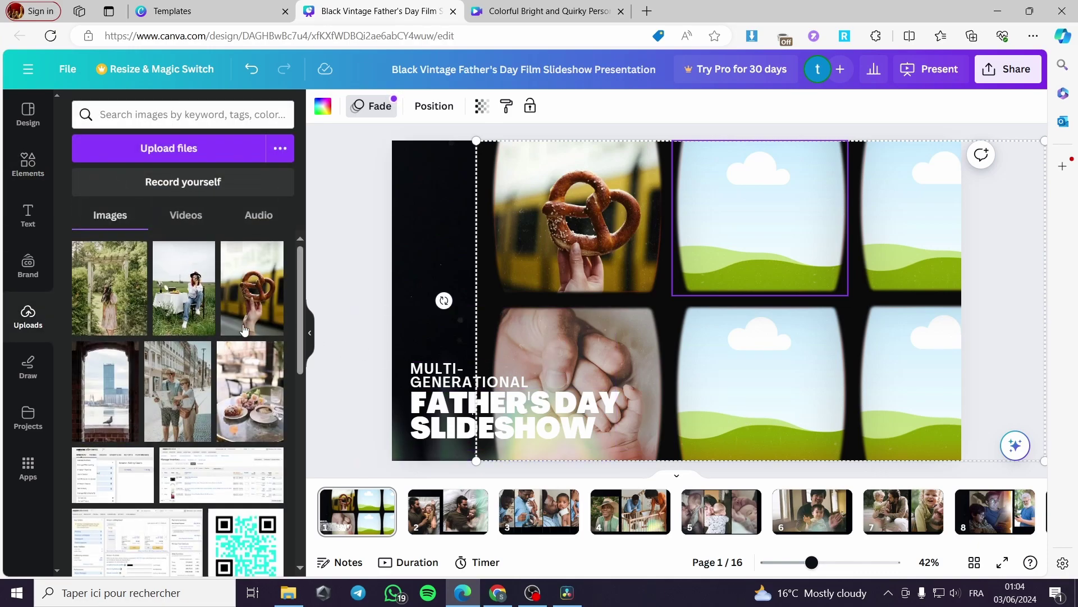
drag(172, 315, 760, 242)
drag(132, 276, 752, 381)
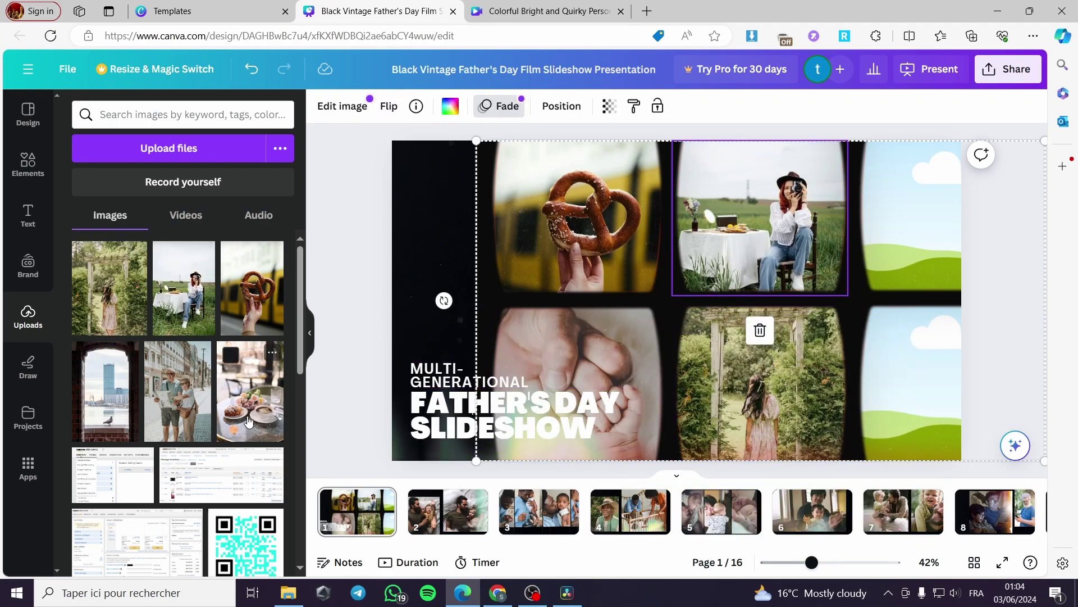
drag(212, 424, 867, 288)
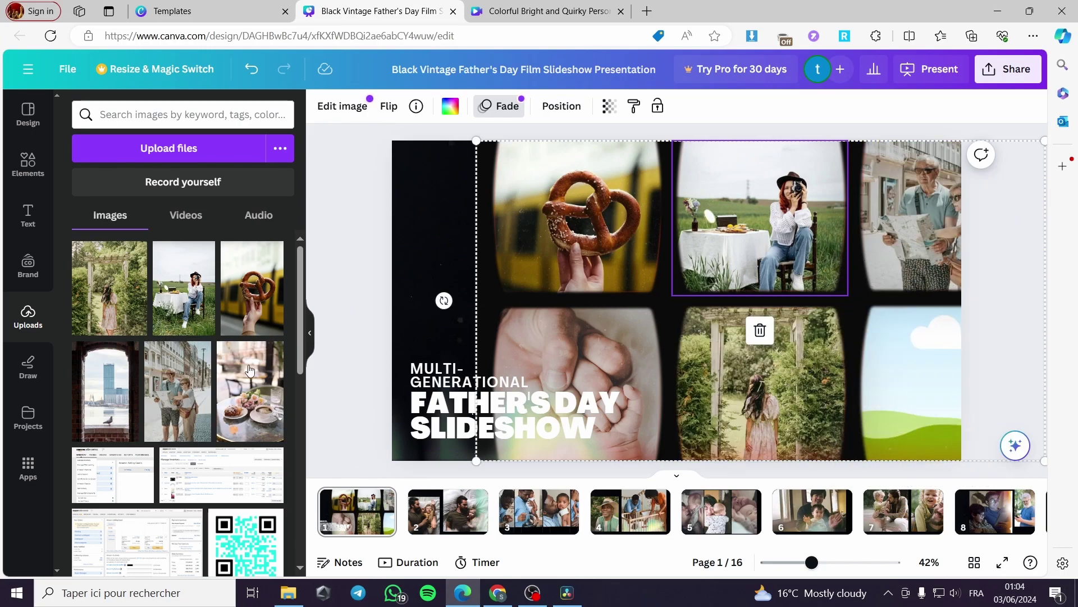
drag(251, 370, 851, 448)
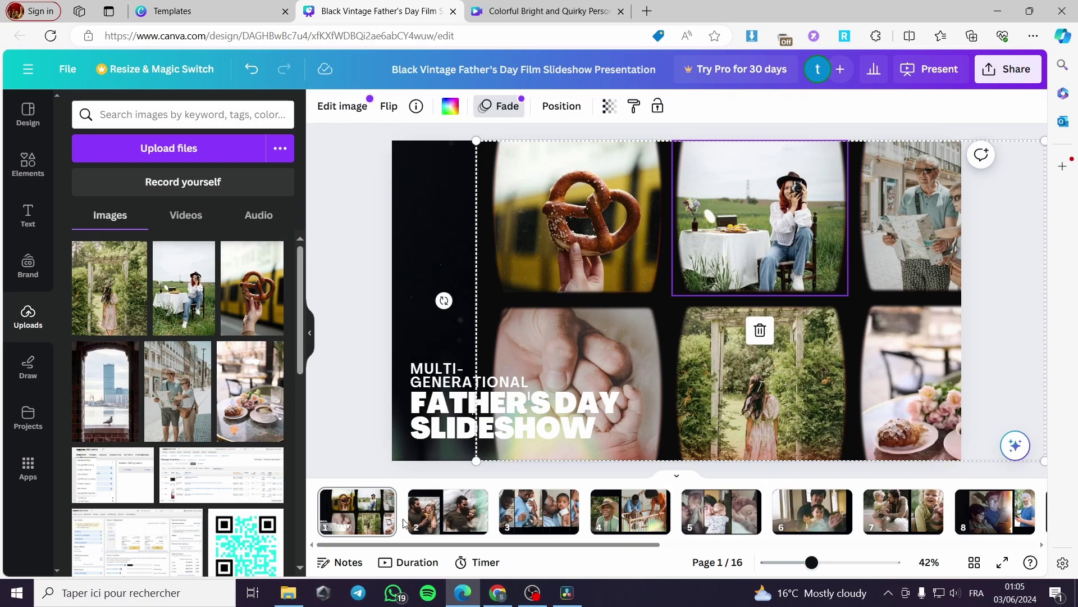
- Delete both father-and-child photos from slide 2
click(448, 510)
click(558, 321)
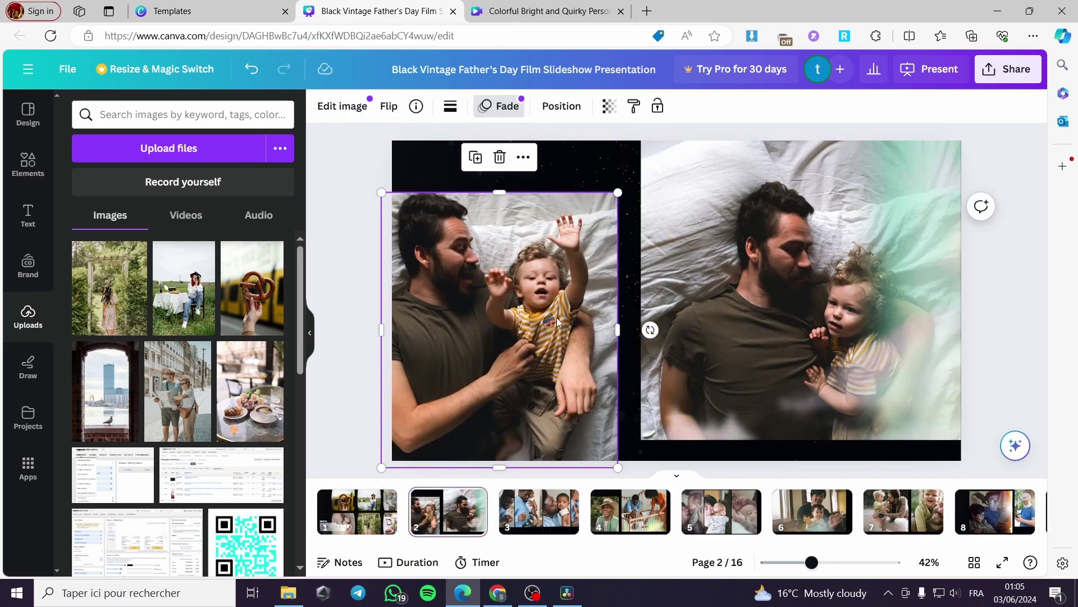
key(Delete)
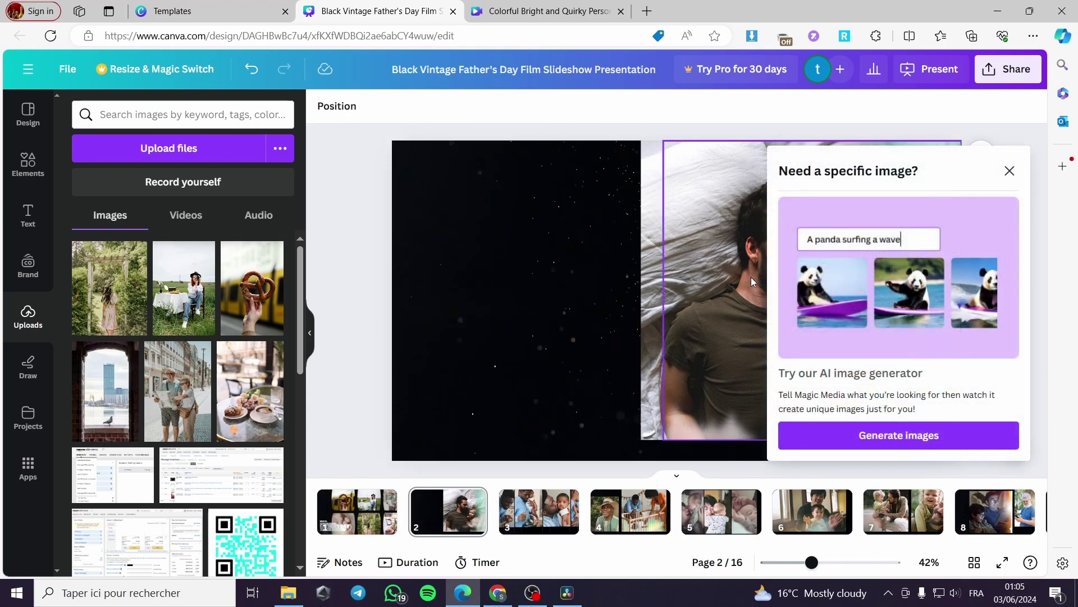
click(729, 287)
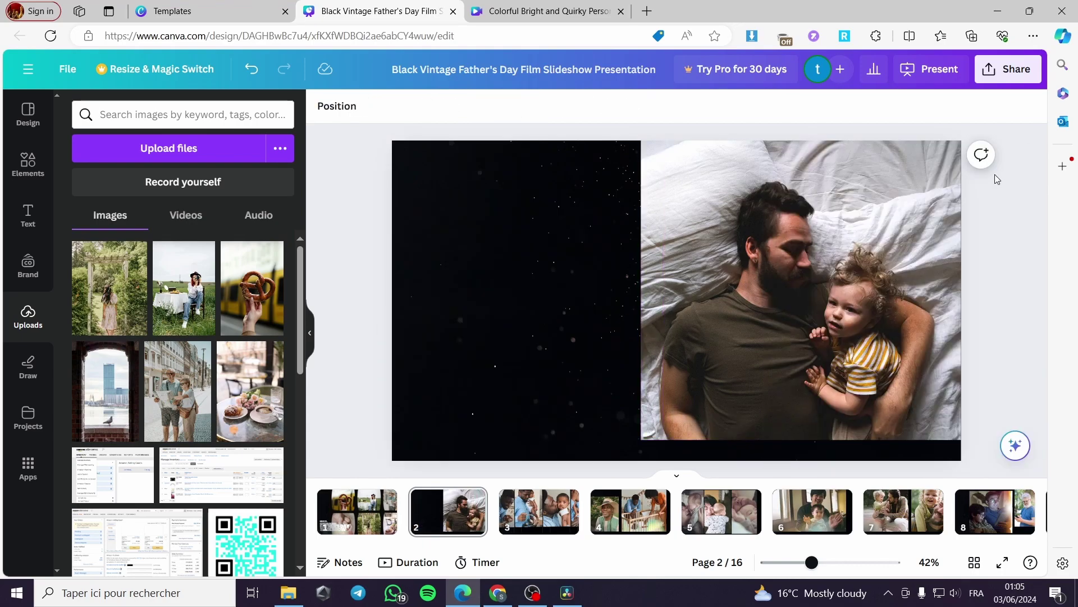
key(Delete)
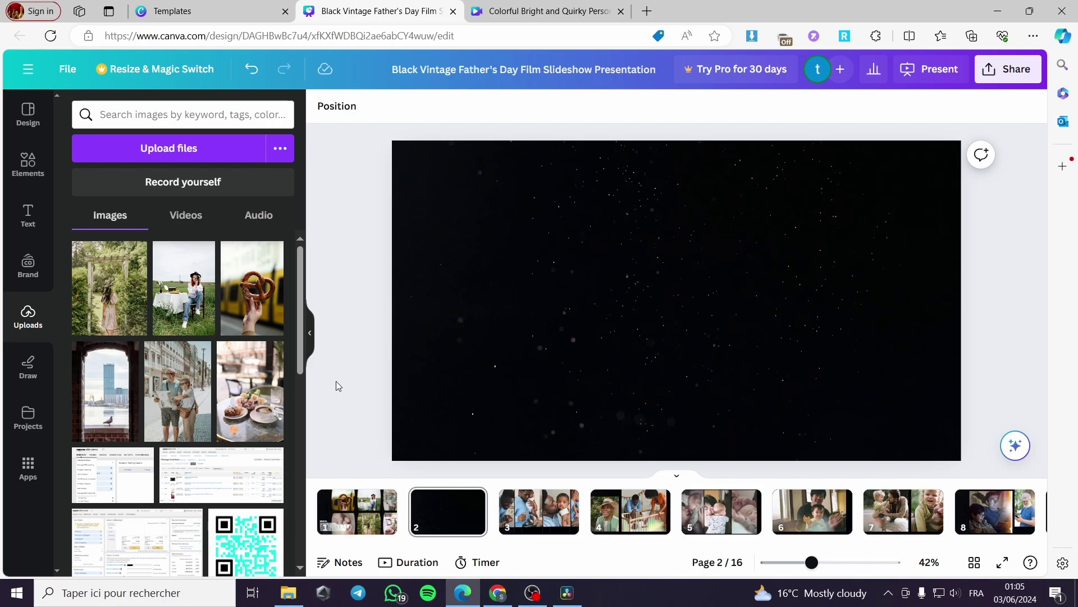
- Place the couple-with-map photo on the right and an enlarged pretzel photo on the left
click(160, 354)
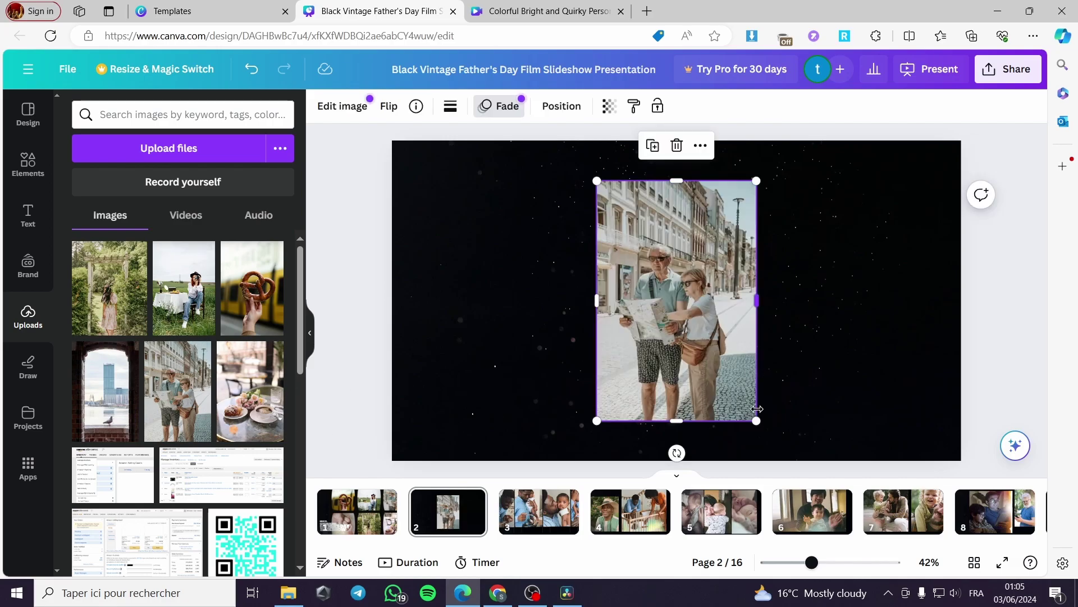
drag(757, 409, 837, 472)
drag(807, 410, 902, 360)
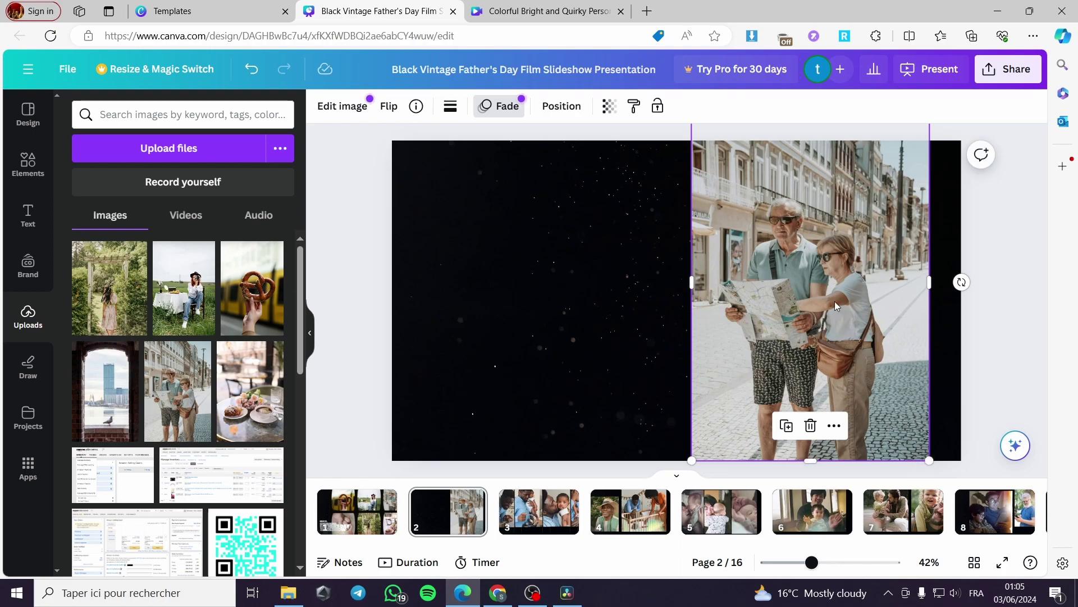
drag(836, 306, 856, 273)
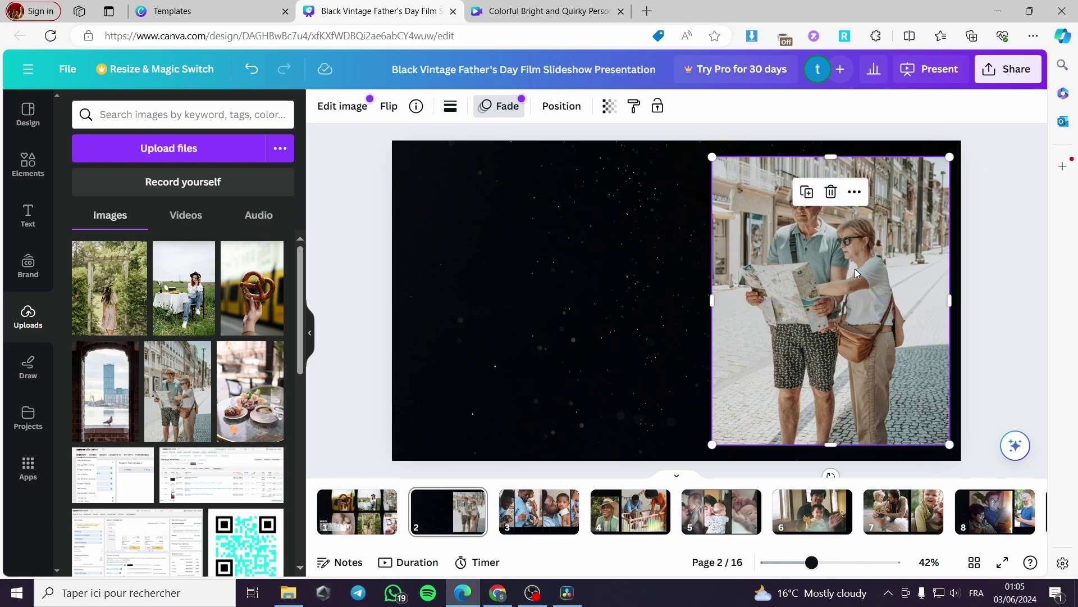
click(252, 288)
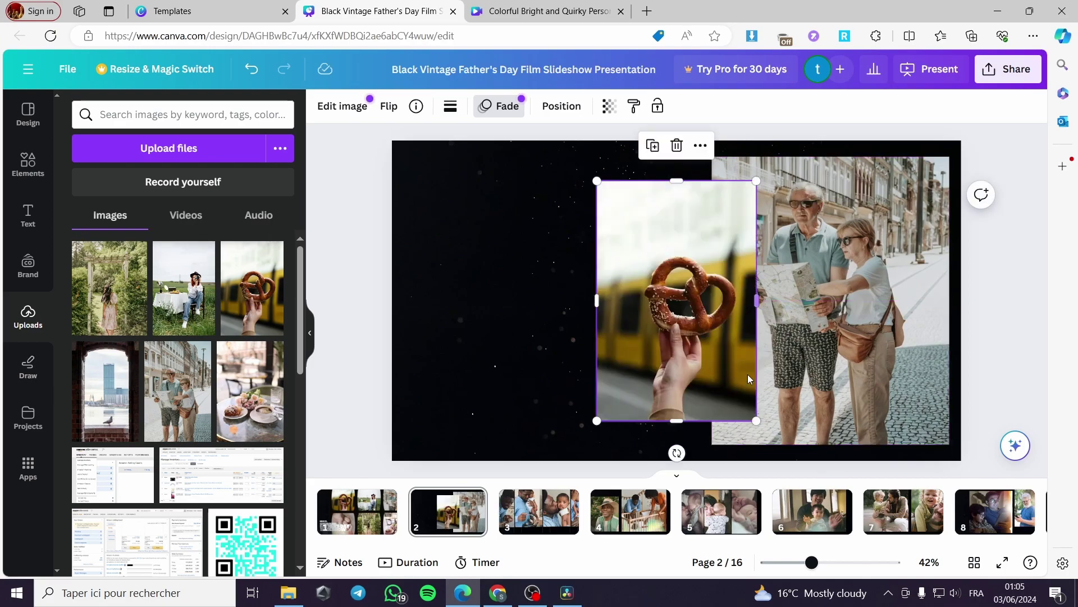
drag(748, 379, 588, 379)
drag(596, 421, 560, 361)
click(985, 320)
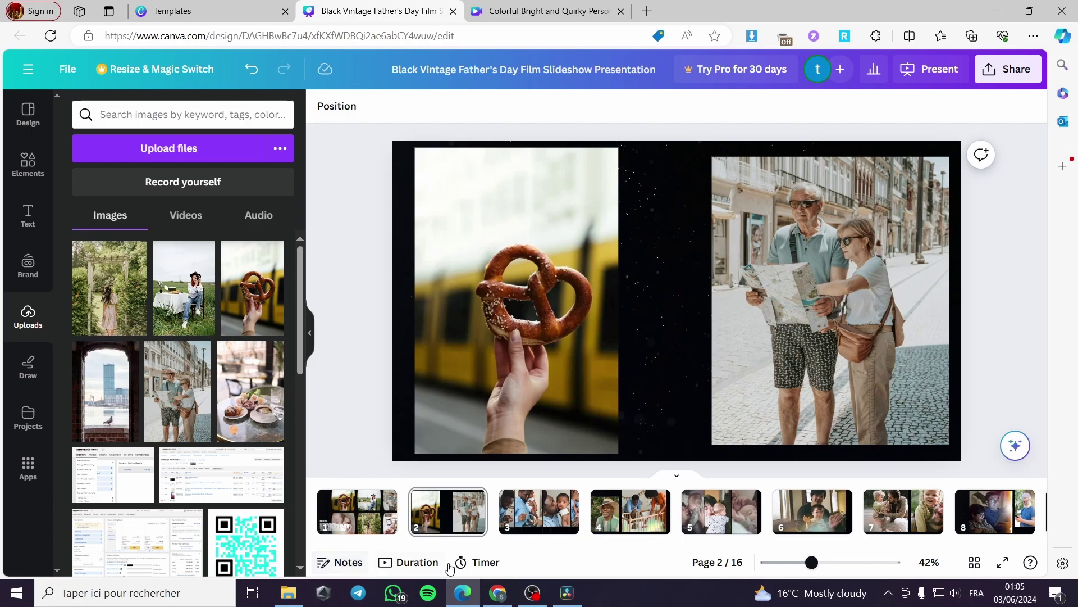
- Remove the four father-and-baby photos from slide 3's frames
click(539, 511)
click(471, 276)
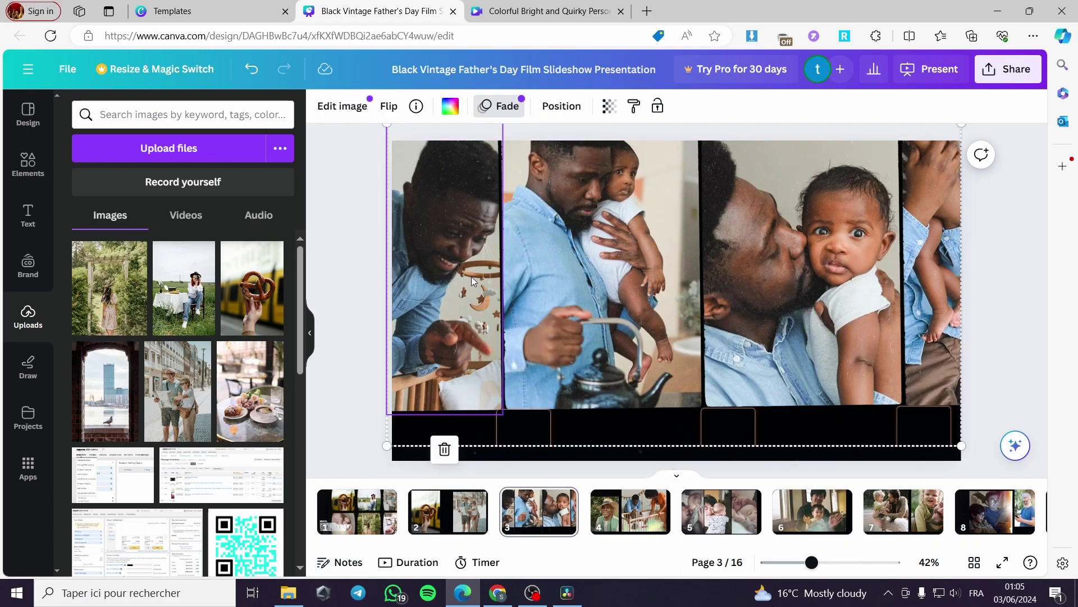
key(Delete)
click(575, 272)
key(Delete)
click(743, 292)
key(Delete)
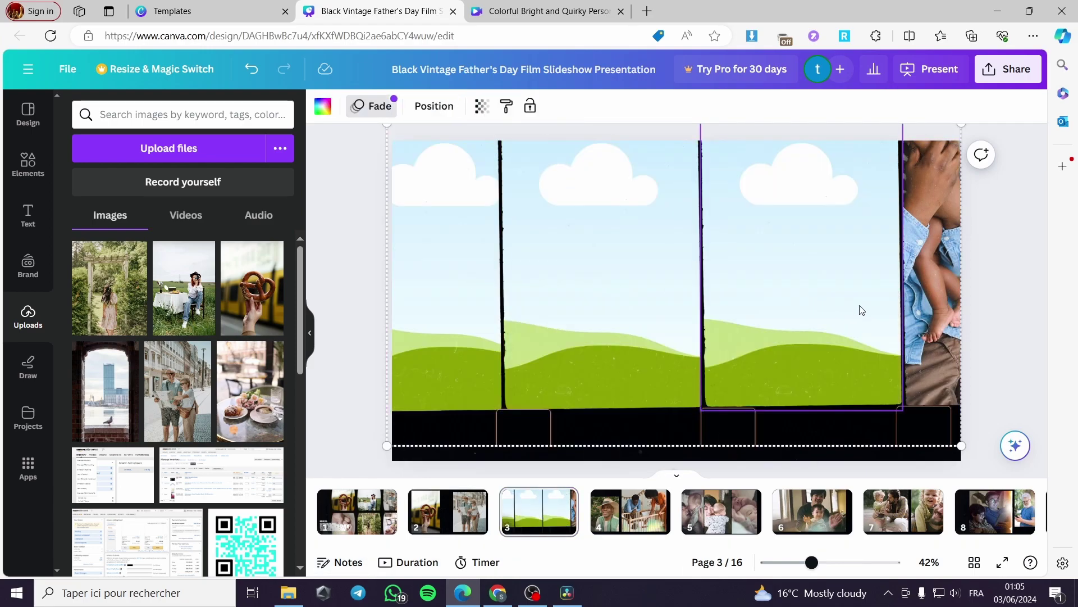
click(928, 302)
key(Delete)
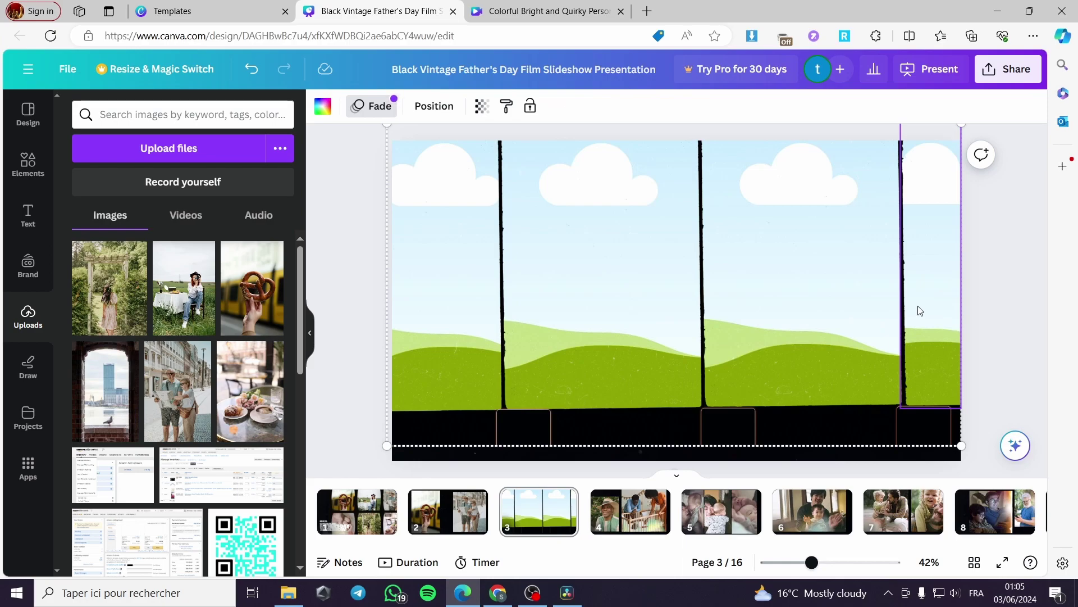
- Delete the empty film-strip frame element from slide 3
click(844, 347)
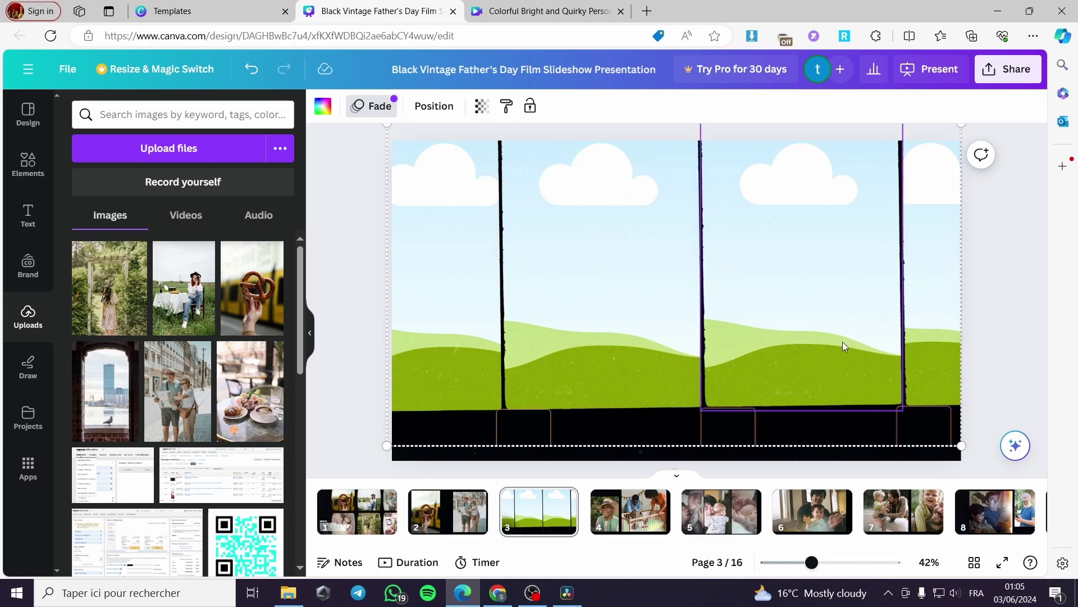
click(620, 324)
right_click(620, 324)
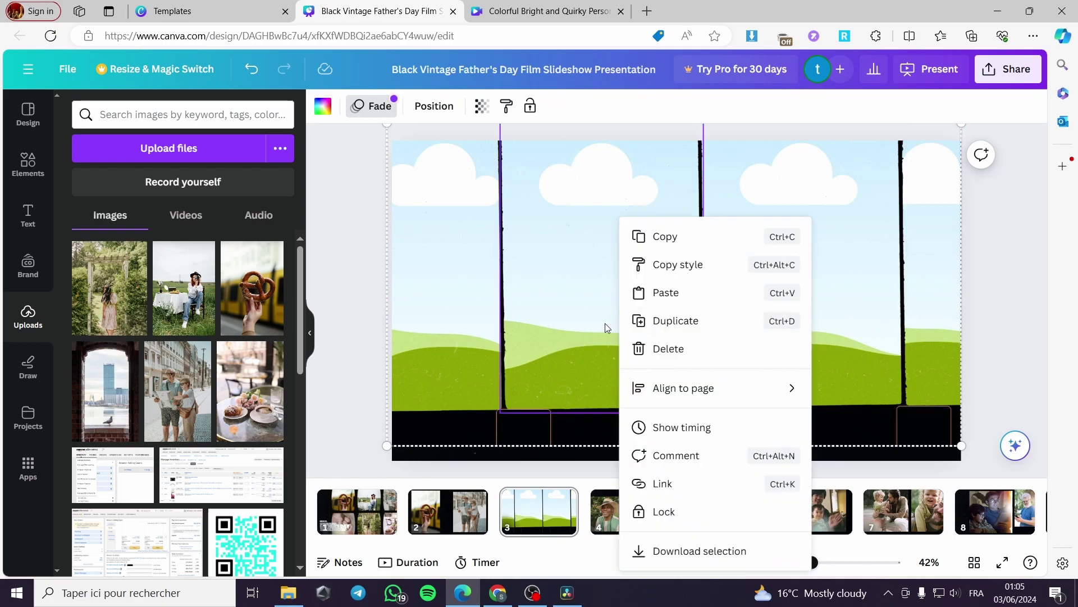
click(692, 349)
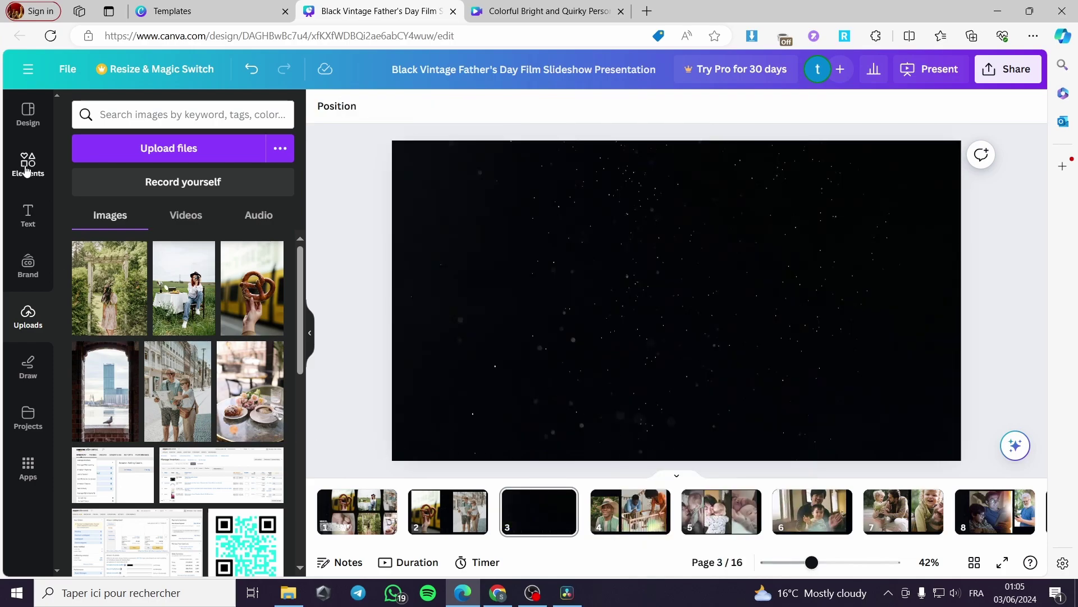
- Add an enlarged tilted frame at right and a square polaroid frame at top-left of page 3
click(26, 168)
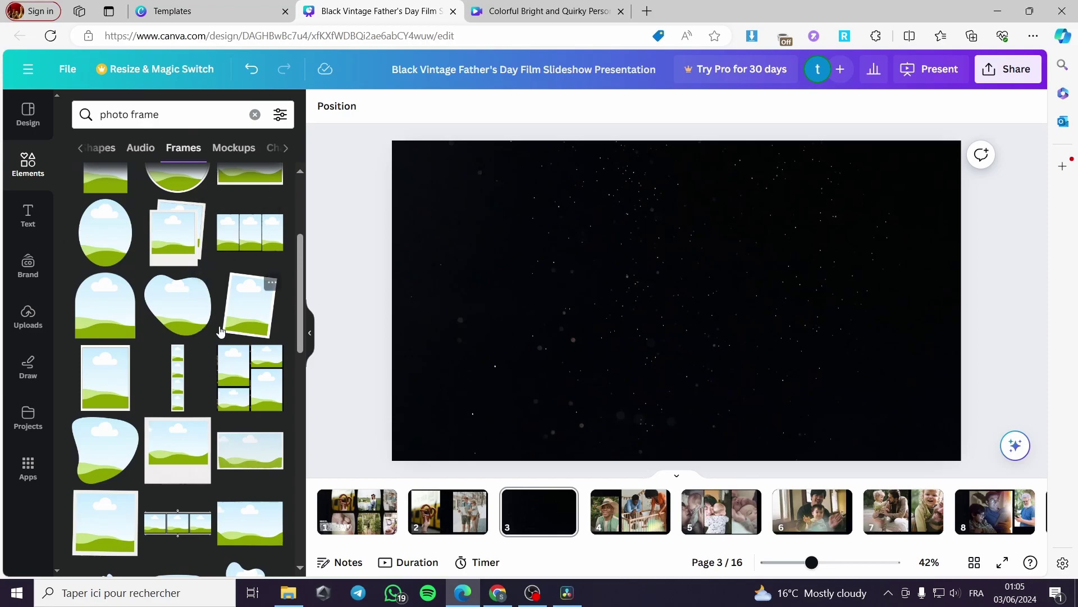
click(248, 319)
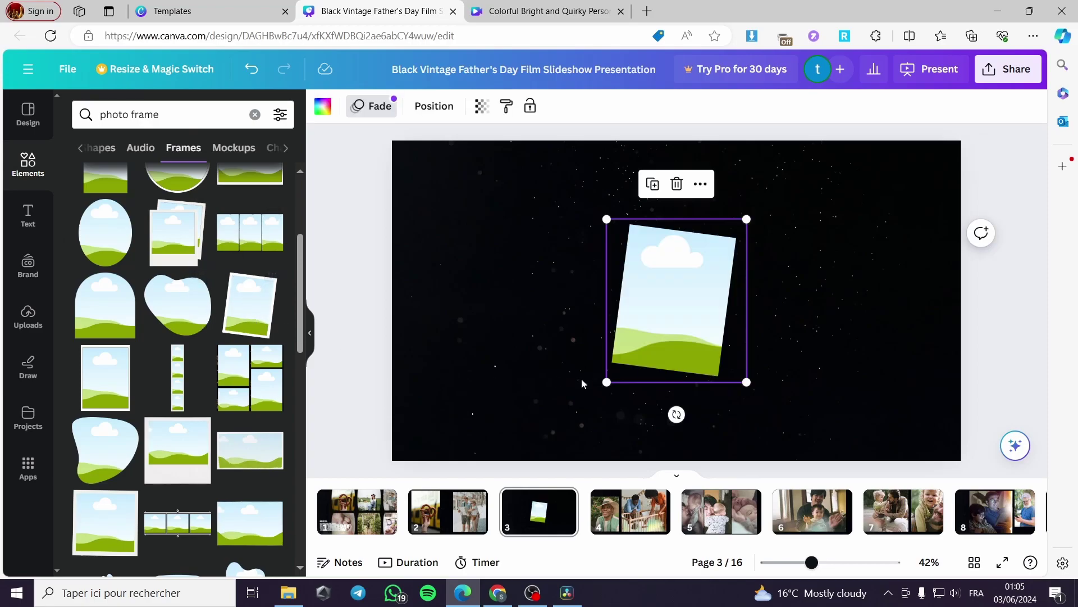
drag(746, 380, 873, 355)
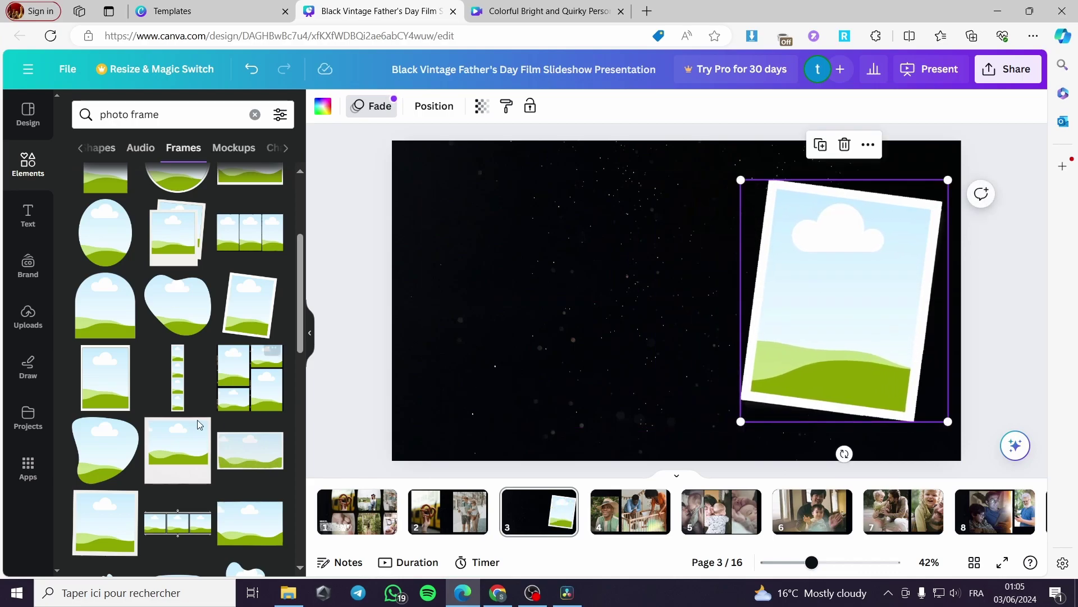
click(176, 459)
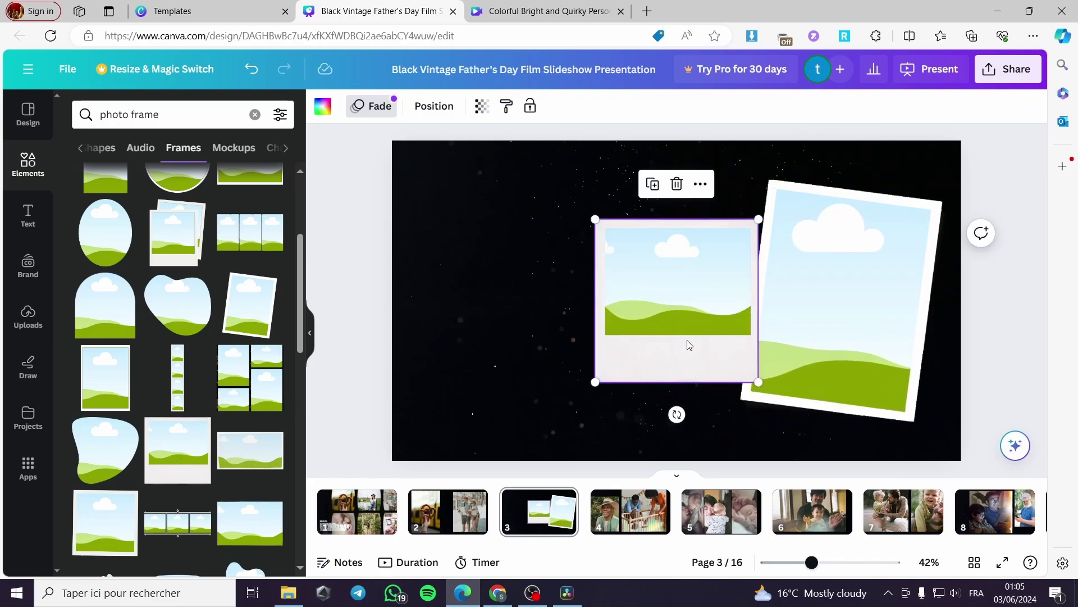
drag(685, 345, 479, 281)
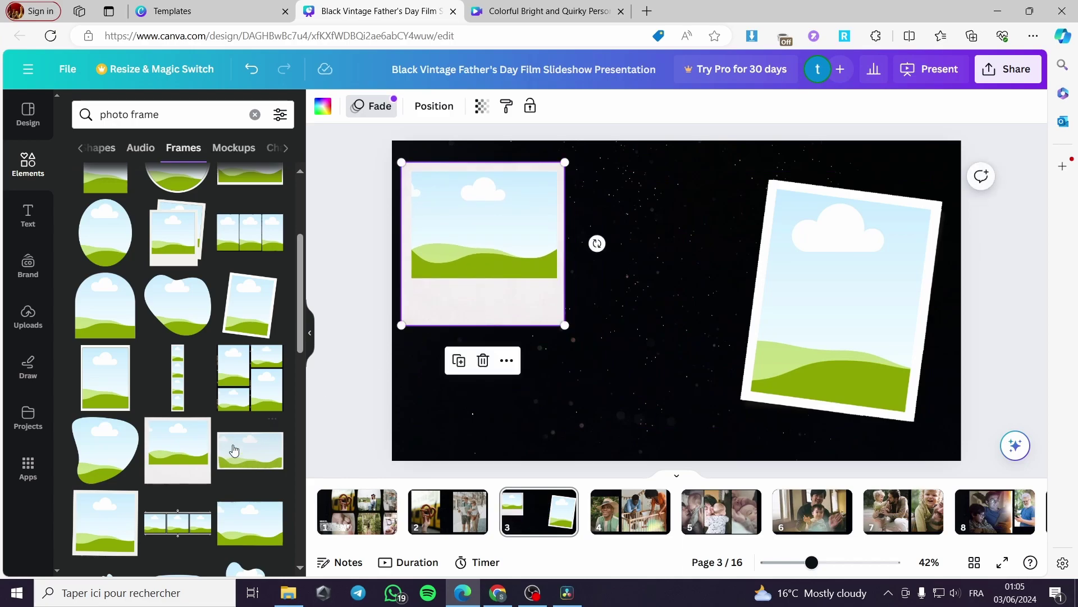
- Add a smaller square frame at the lower middle and nudge the tilted frame upward
scroll(90, 505, down, 2)
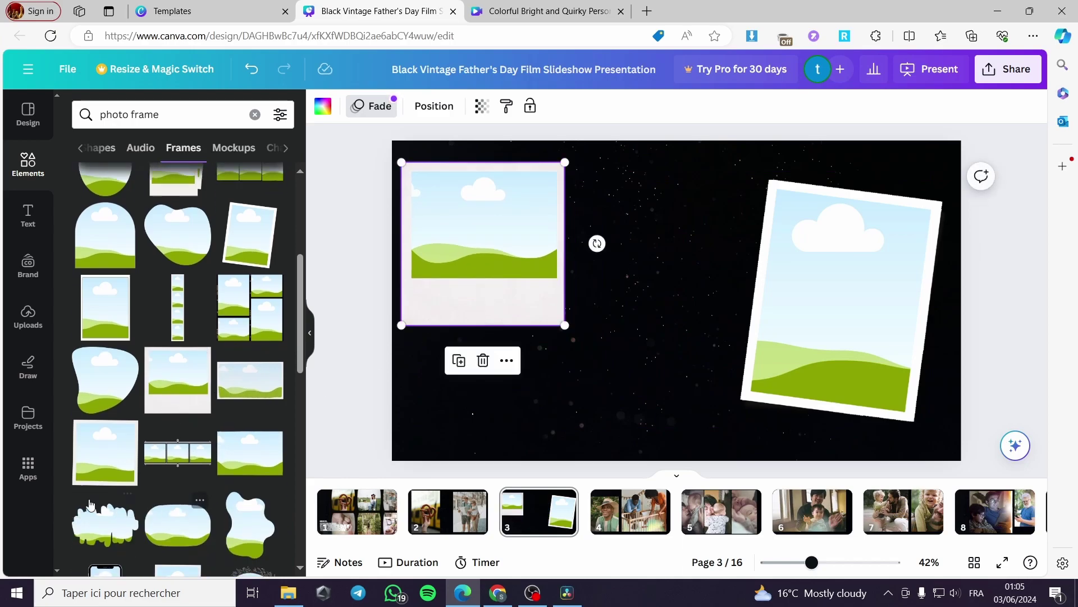
click(110, 478)
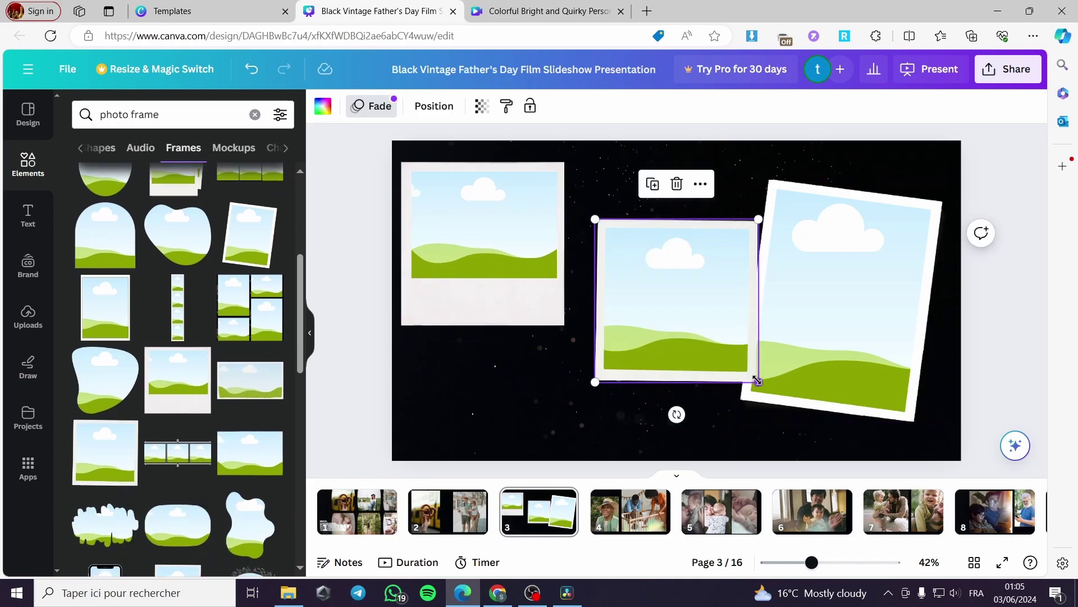
drag(758, 381, 725, 357)
drag(674, 323, 671, 398)
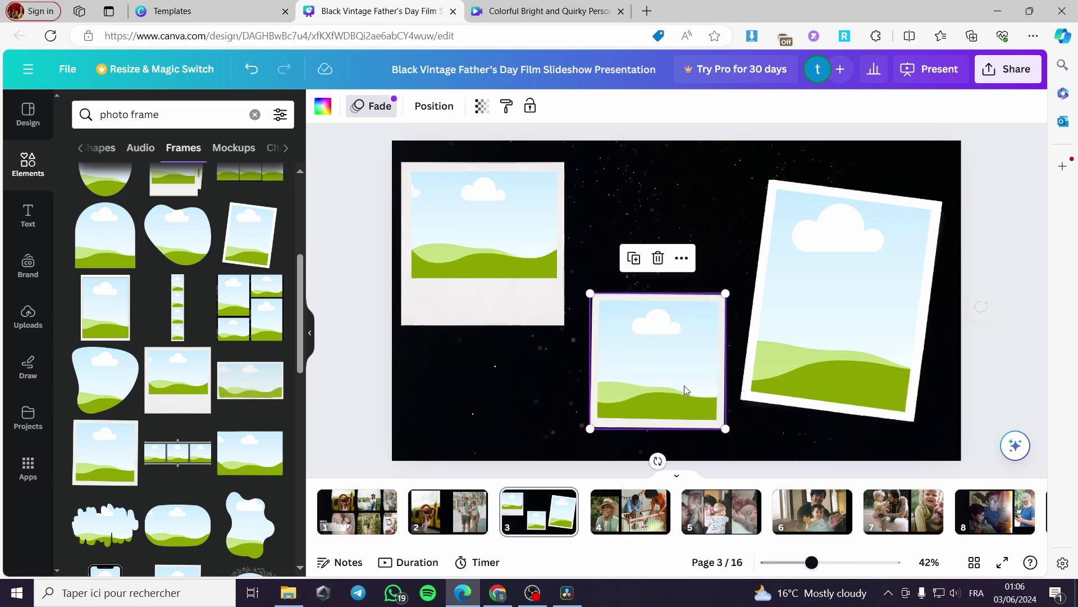
click(841, 323)
drag(840, 323, 851, 295)
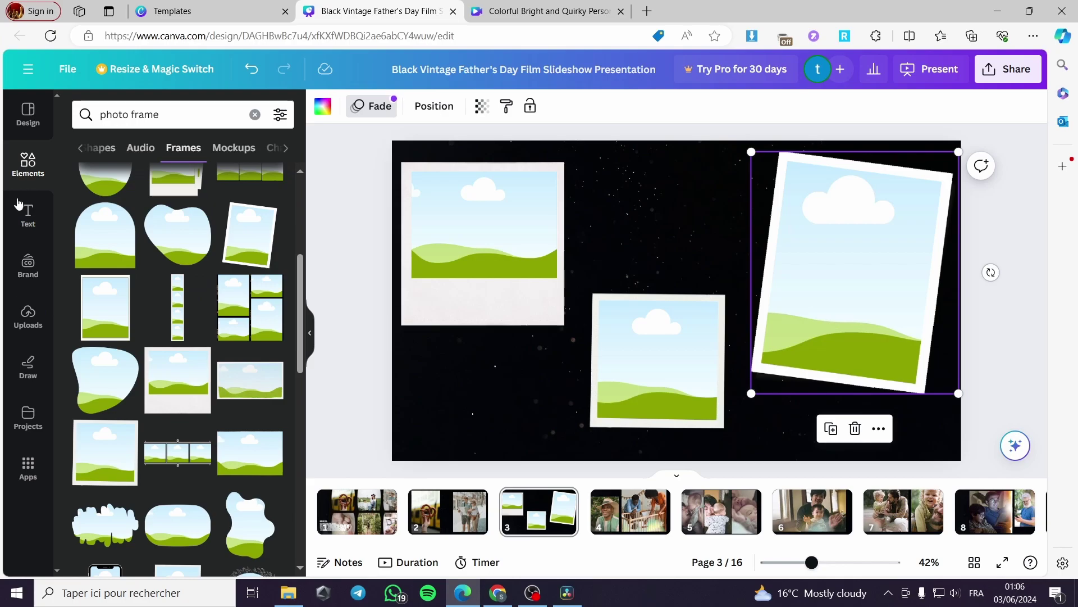
click(29, 316)
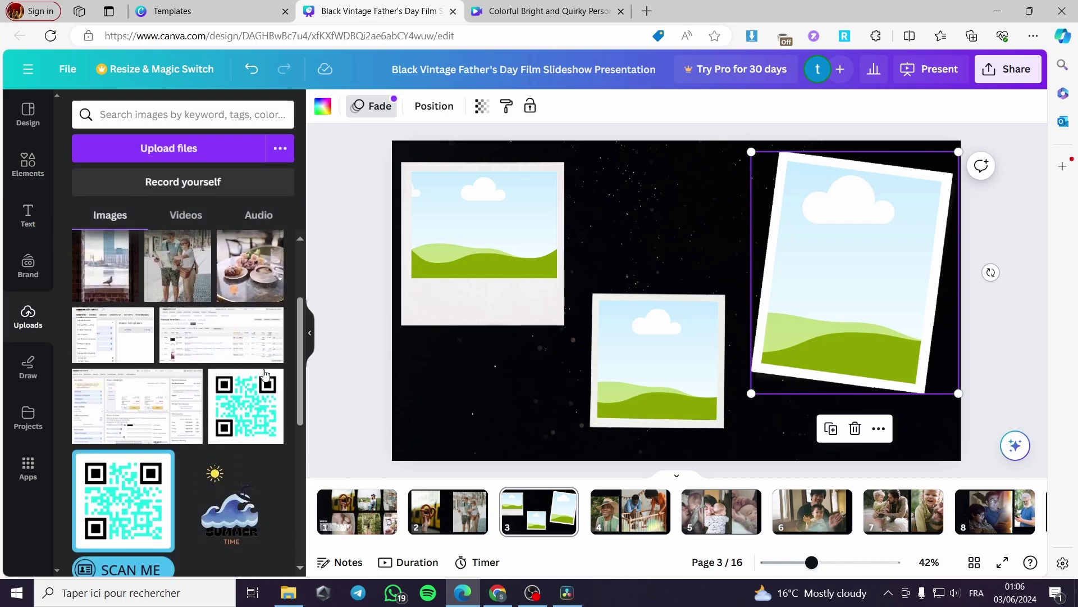
- Put the kitchen photo in the tilted frame, white-jacket in the middle, café top-left
scroll(255, 381, down, 10)
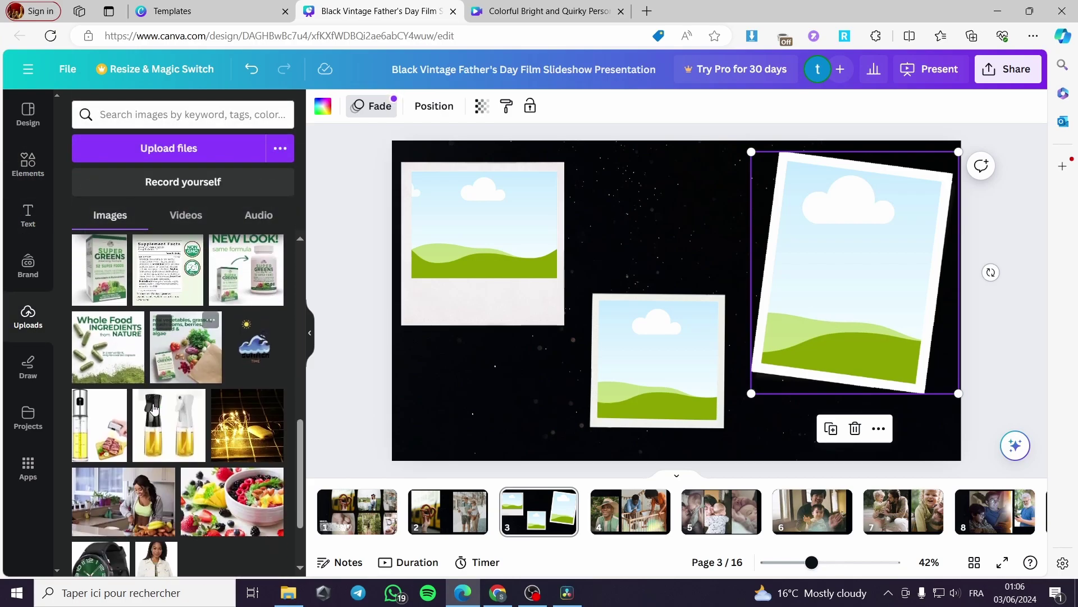
click(140, 402)
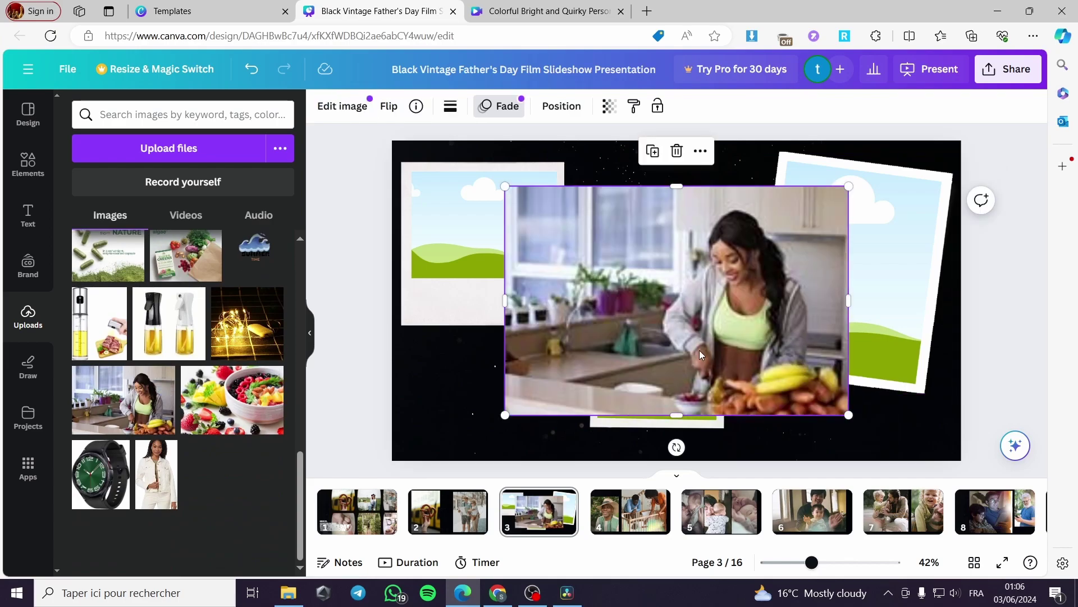
drag(699, 349, 820, 269)
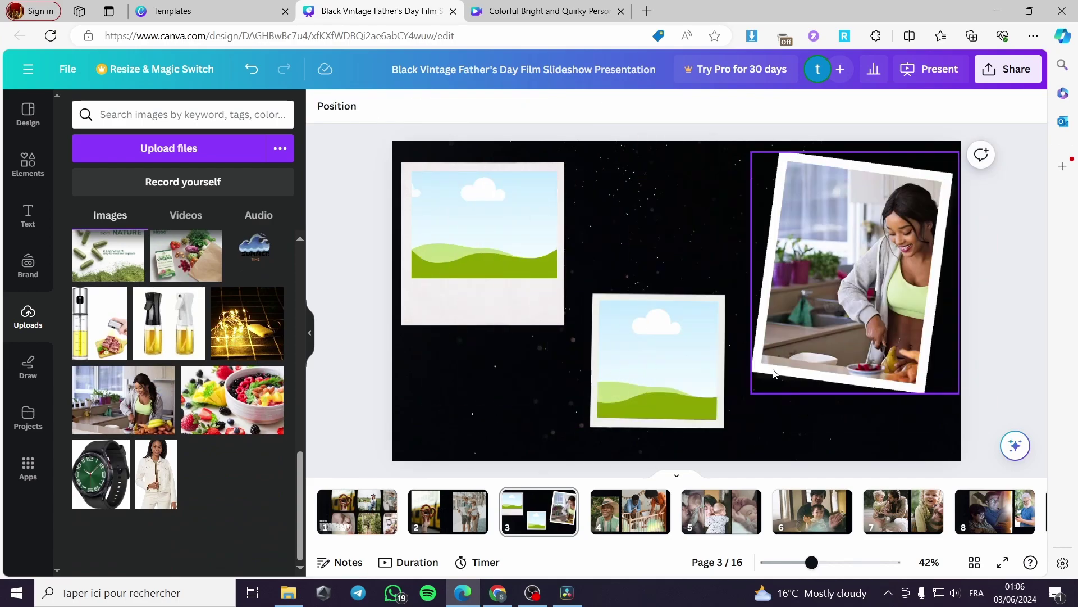
click(154, 483)
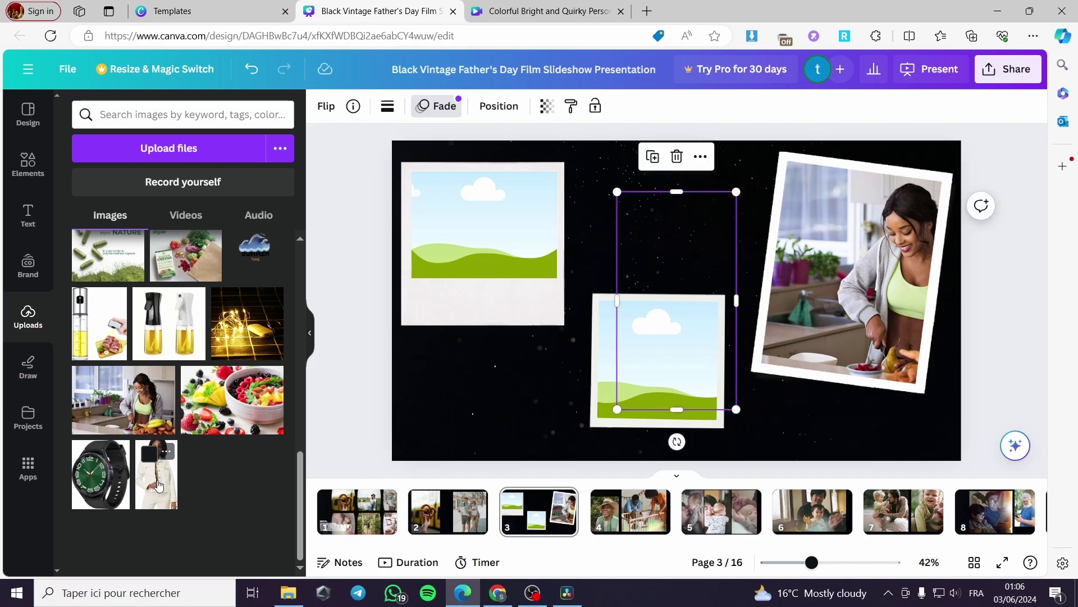
drag(675, 342, 655, 359)
scroll(224, 393, up, 15)
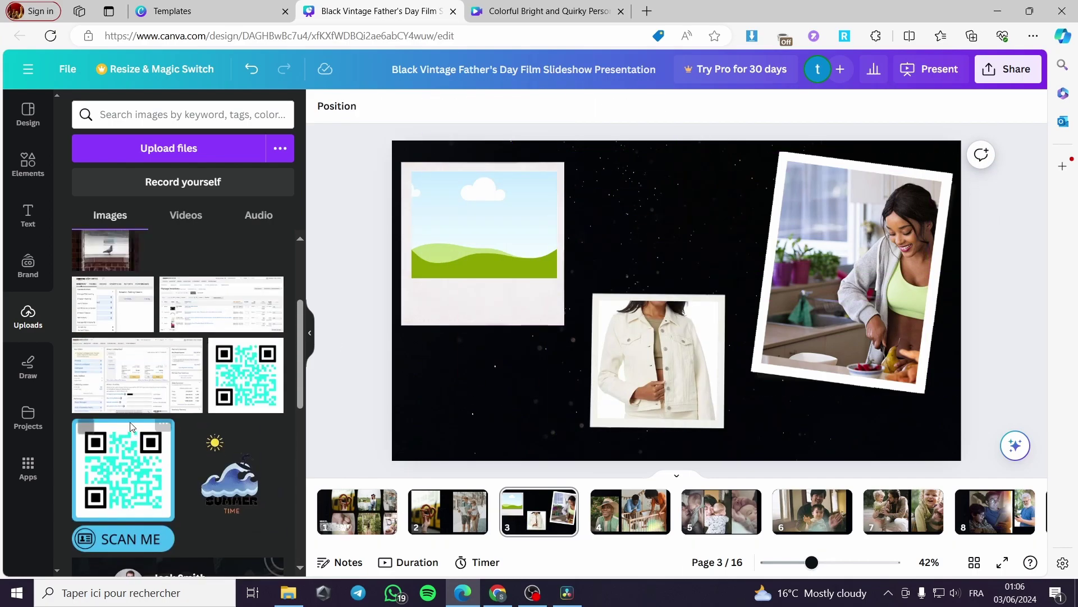
click(243, 412)
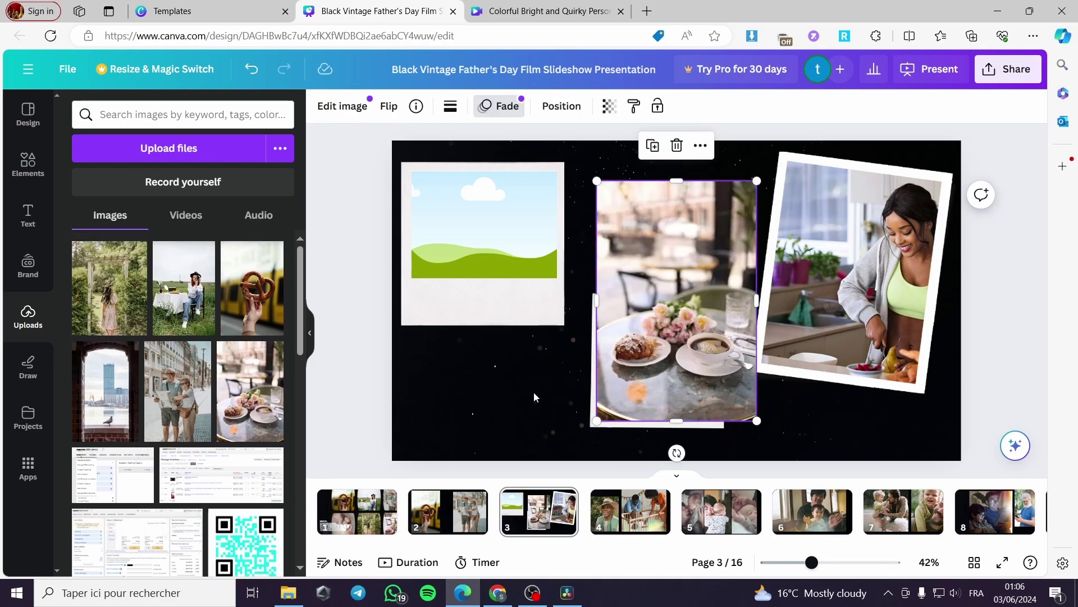
drag(677, 315, 416, 299)
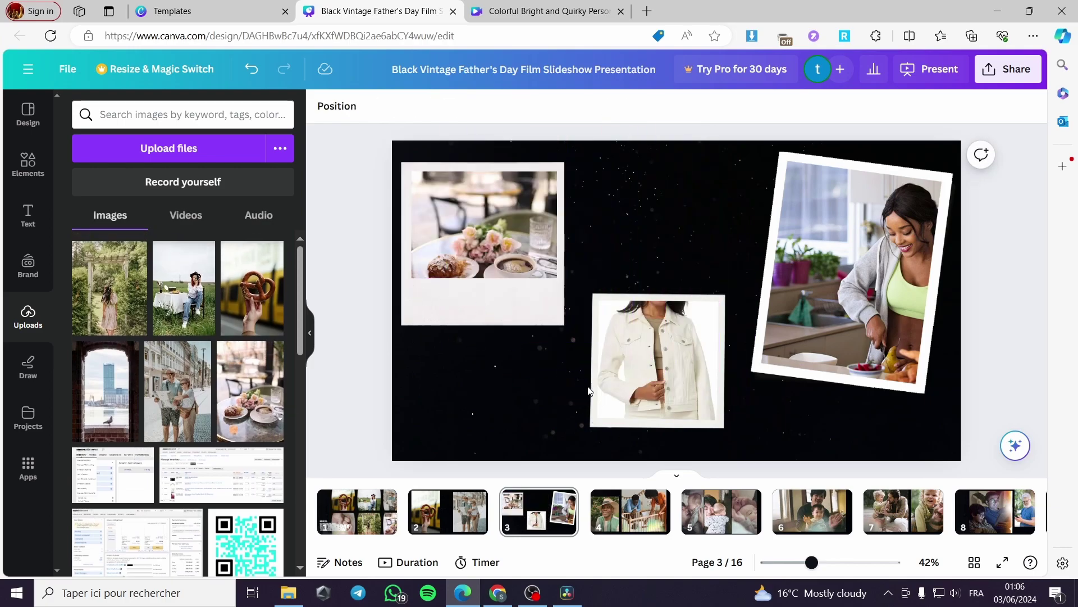
- Delete the hat and crib photos from page 4
click(632, 521)
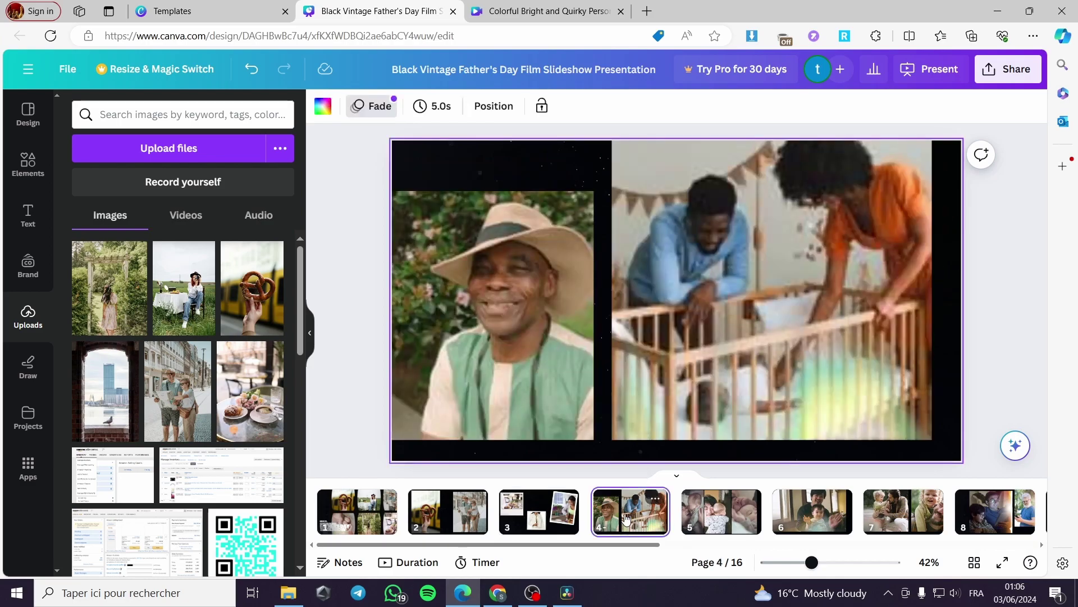
click(496, 385)
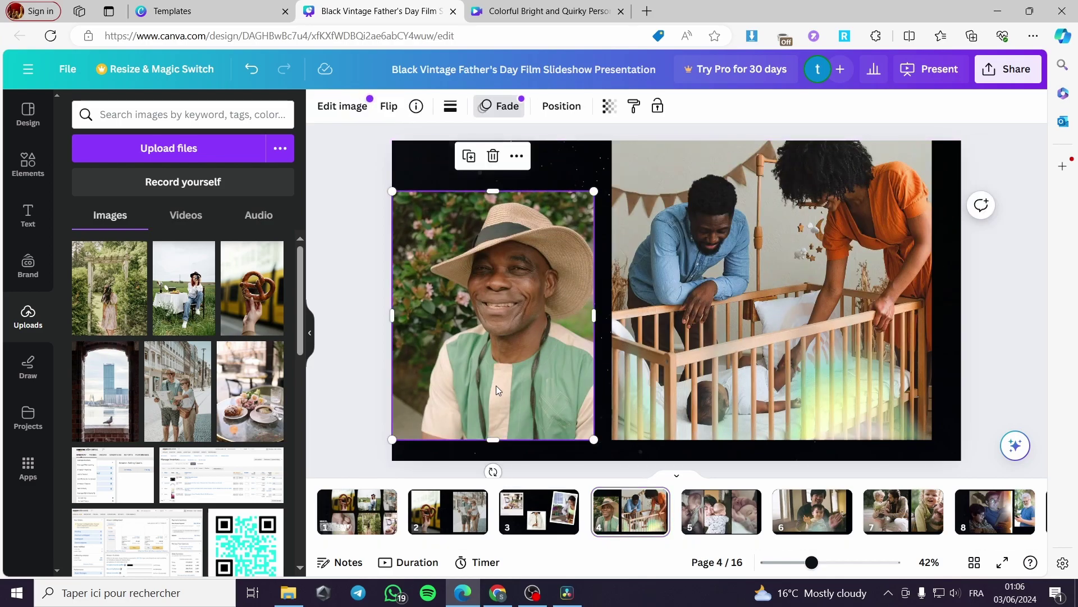
key(Delete)
click(759, 378)
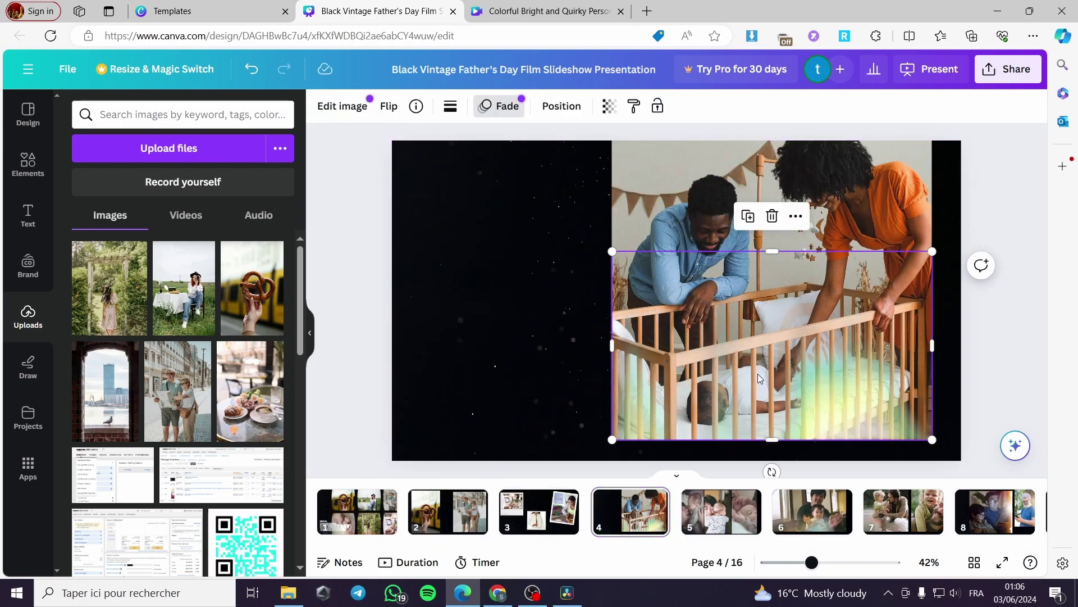
key(Delete)
key(Delete)
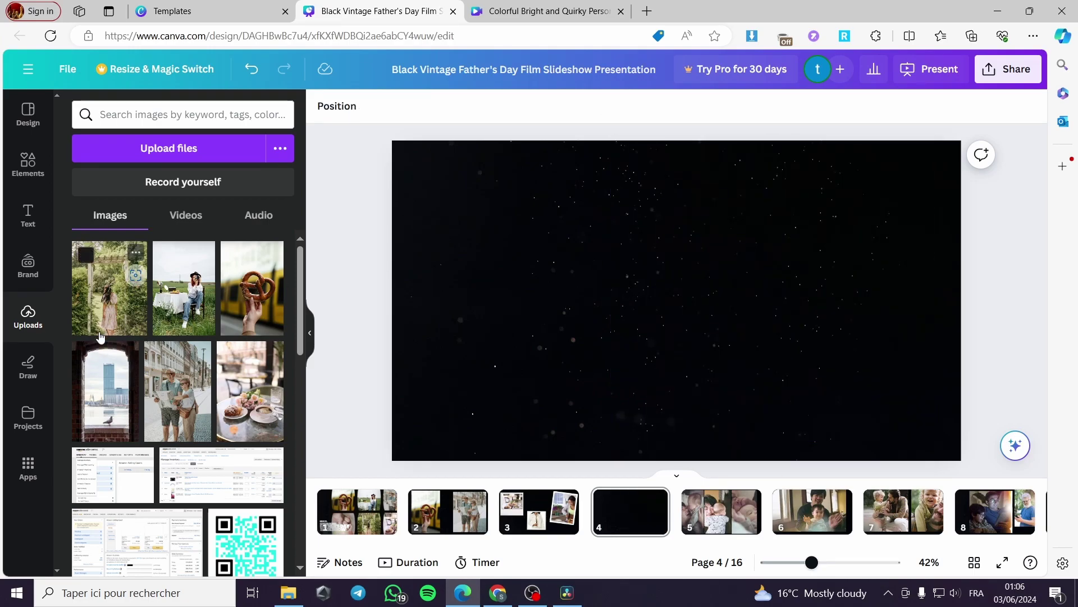
- Add an enlarged stacked polaroid frame on the left side of page 4
click(27, 160)
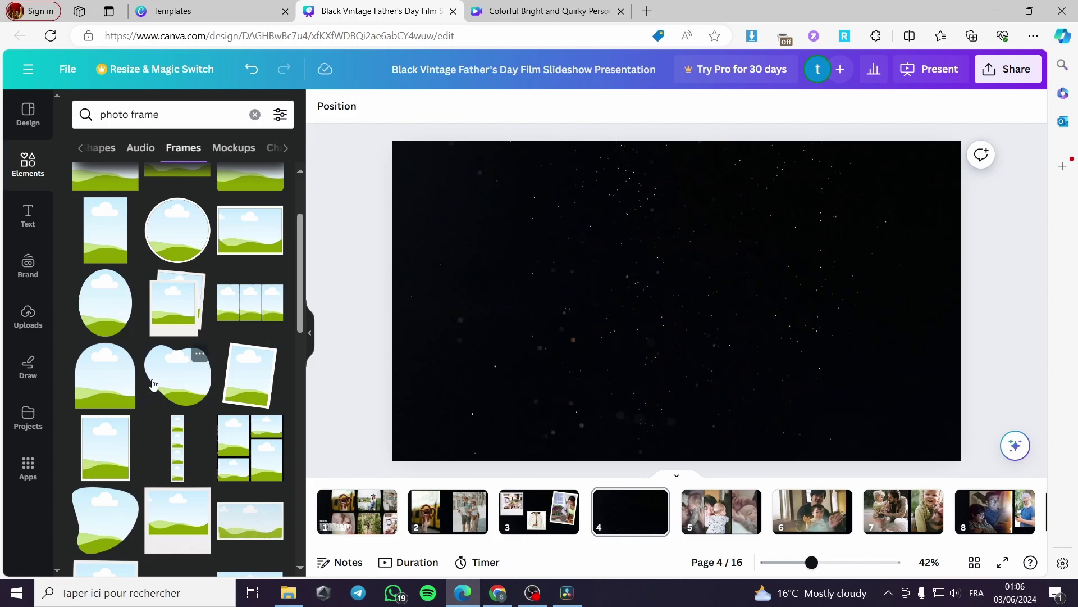
click(188, 313)
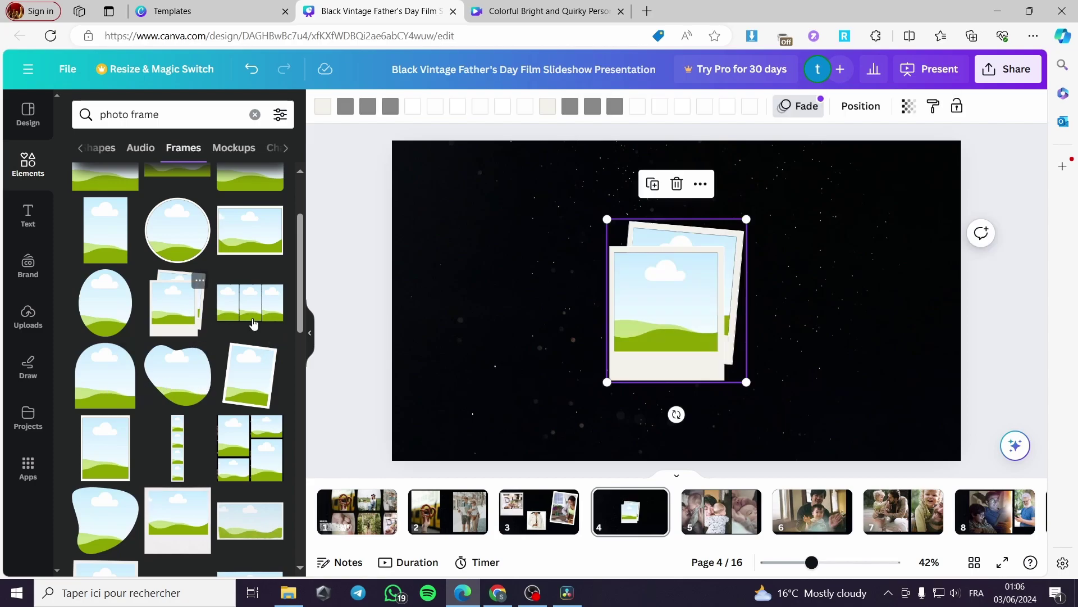
drag(688, 318, 563, 318)
drag(621, 381, 575, 352)
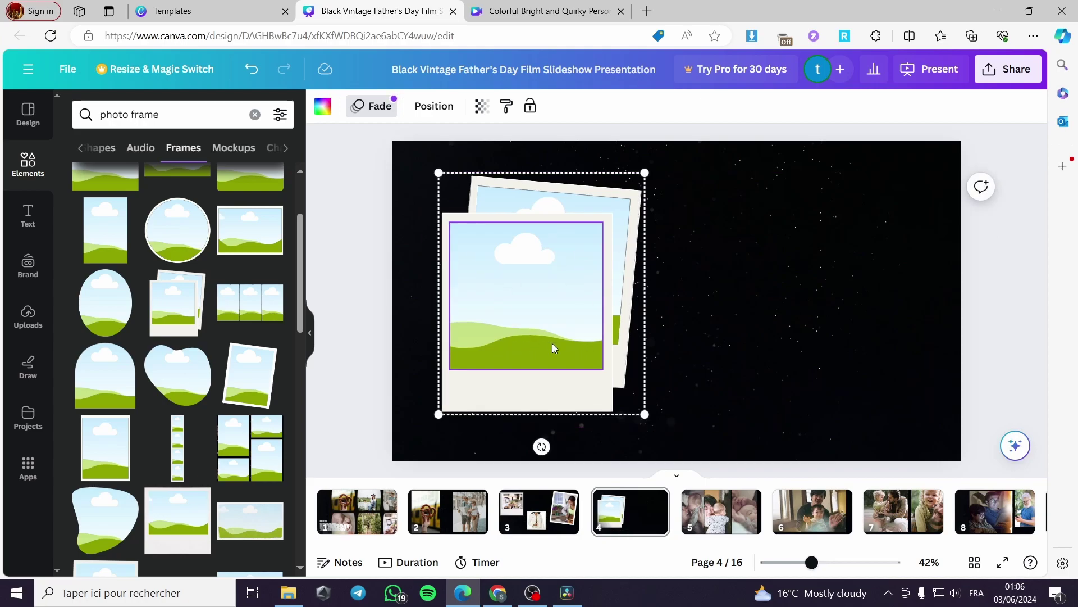
- Fill page 4's polaroid frame with the garden photo from Uploads
click(28, 316)
click(135, 251)
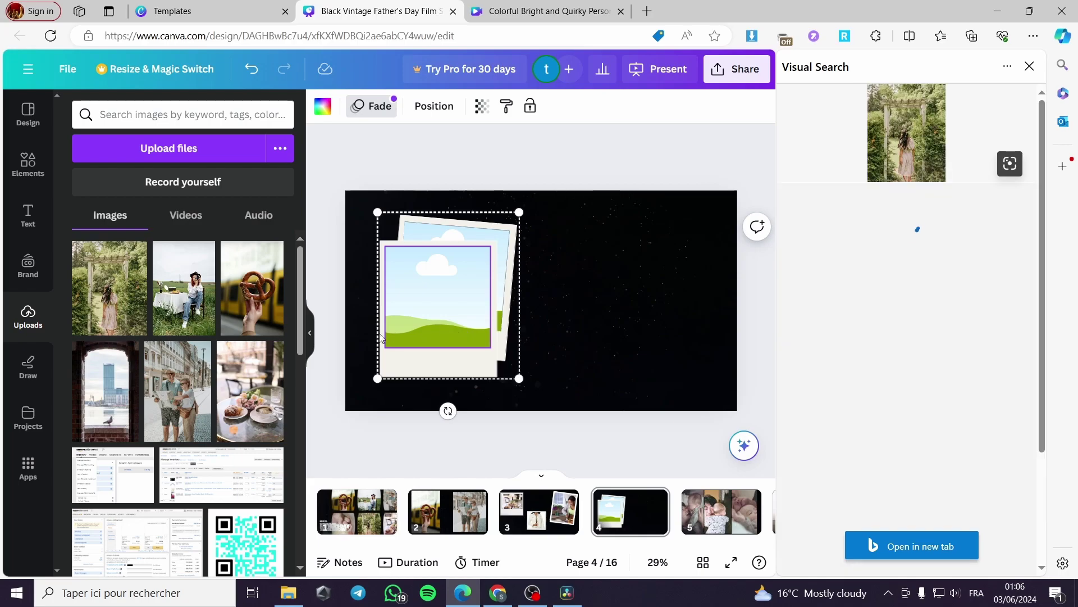
click(1030, 67)
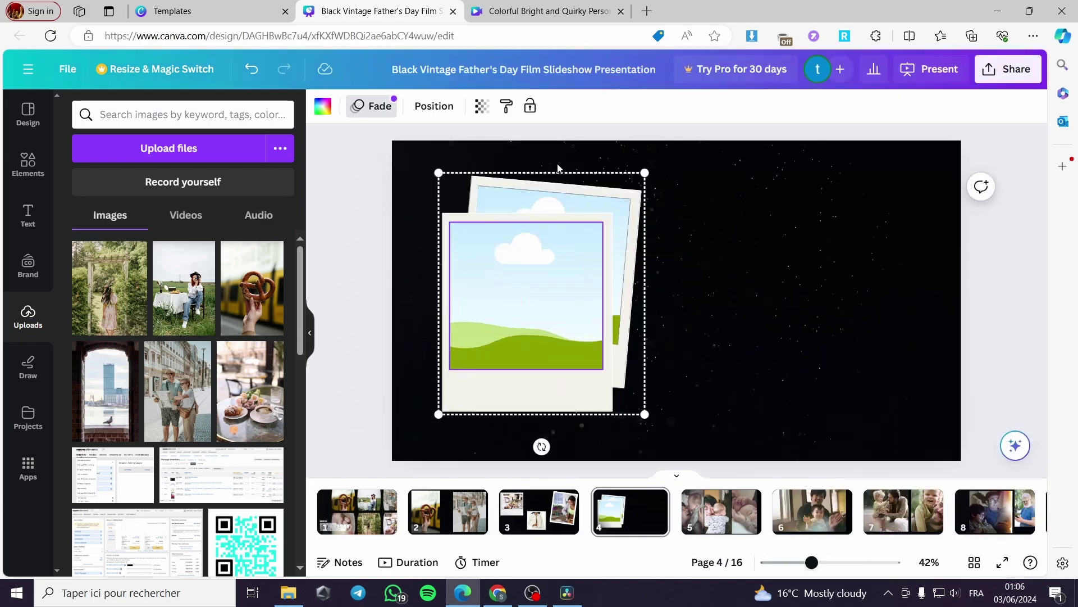
drag(85, 306, 506, 315)
drag(168, 263, 590, 313)
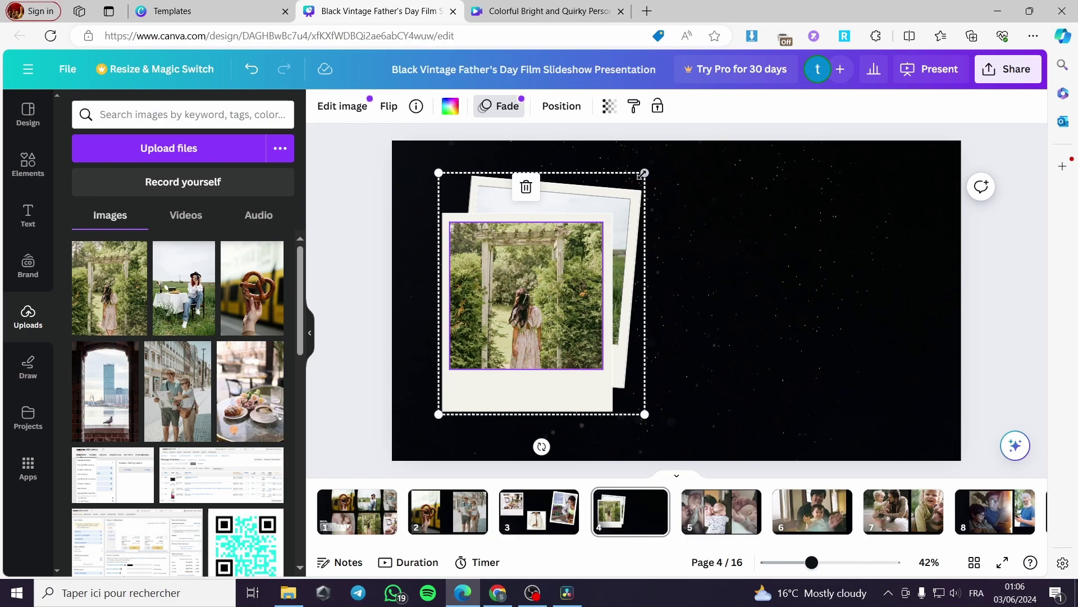
- Swap the trial pretzel photo for the café photo, widened and placed right of the frame
click(252, 287)
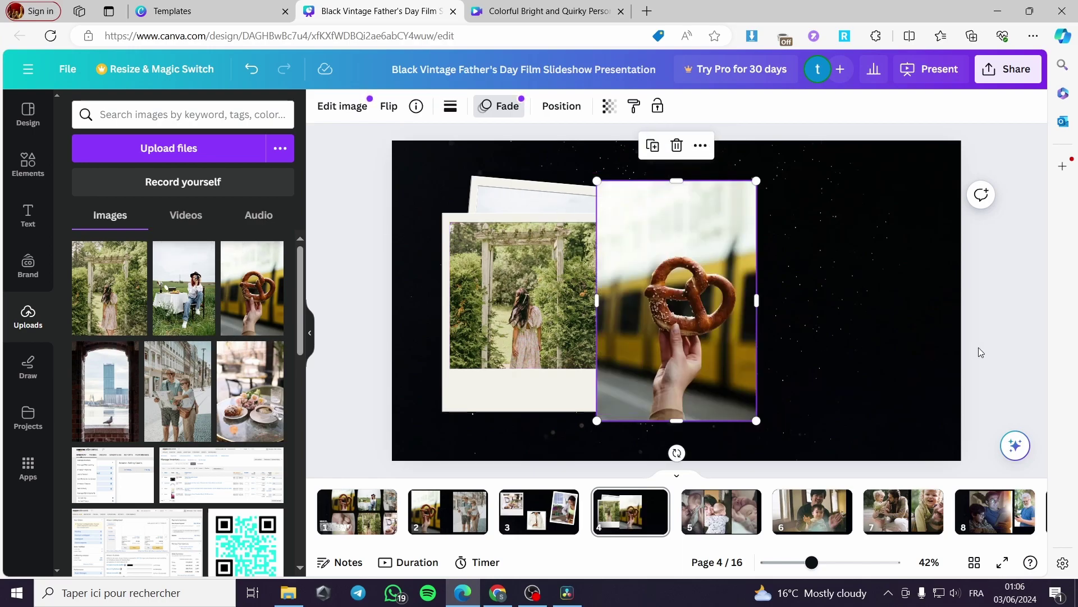
drag(773, 420, 885, 393)
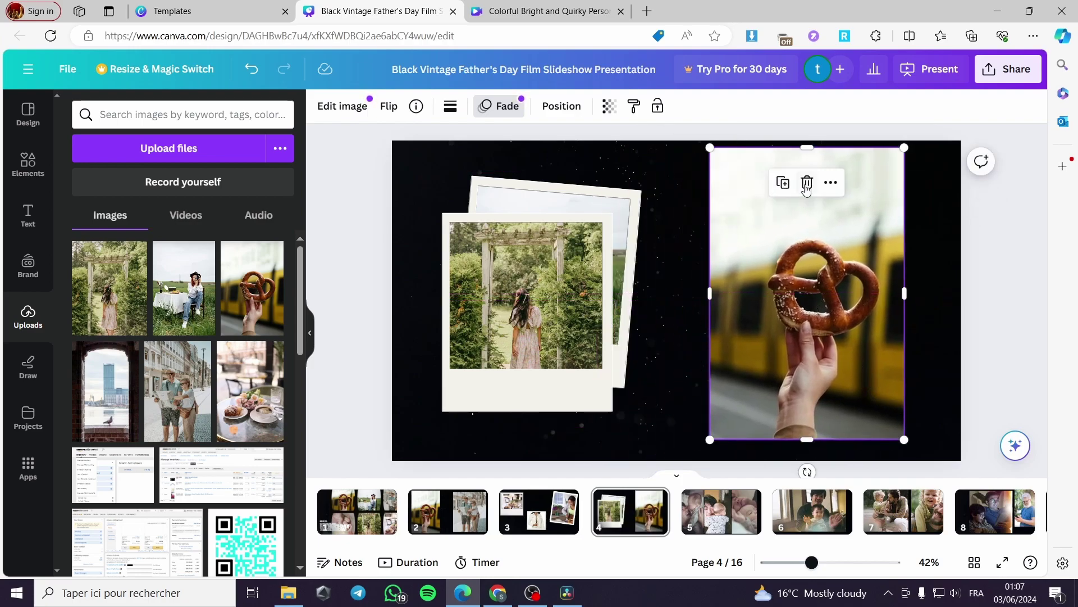
click(807, 184)
click(250, 391)
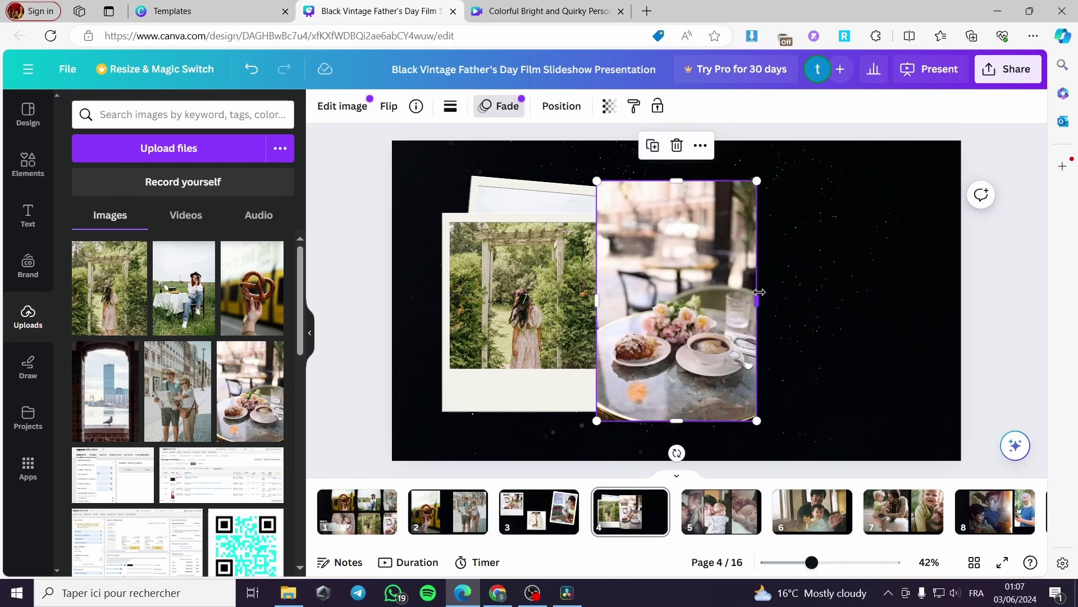
drag(759, 292, 883, 298)
drag(791, 305, 839, 305)
- Look over pages 5, 3 and 1, selecting the baby and pretzel photos
click(747, 508)
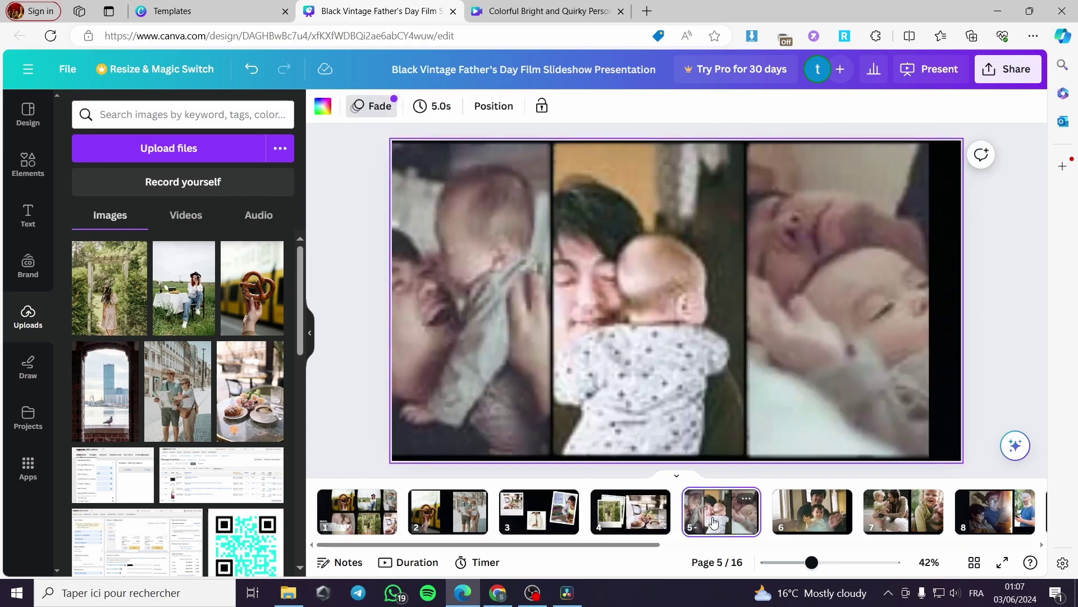
click(484, 264)
click(525, 511)
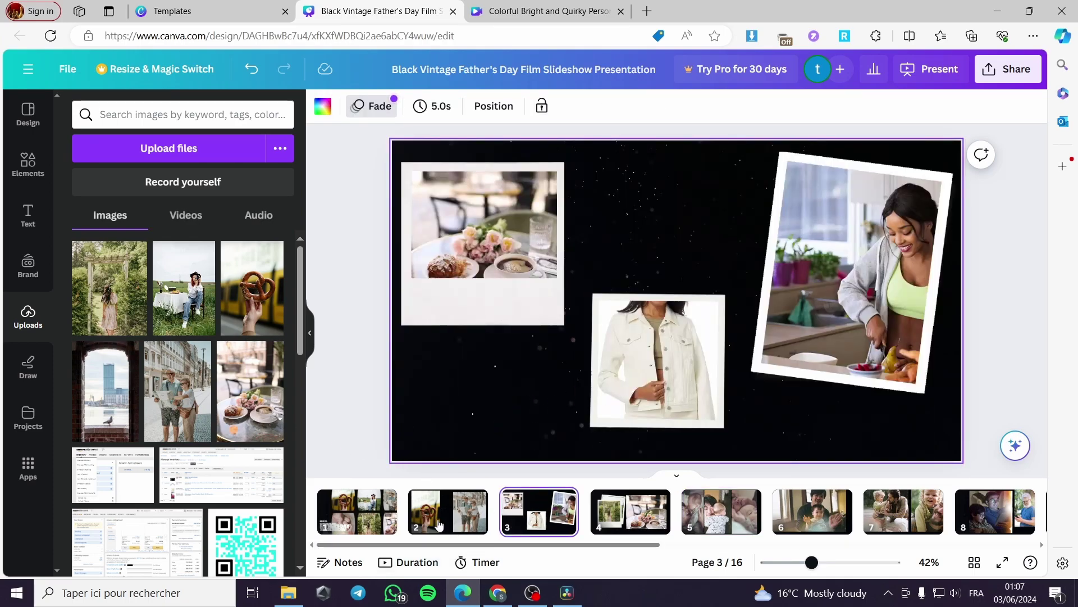
click(345, 531)
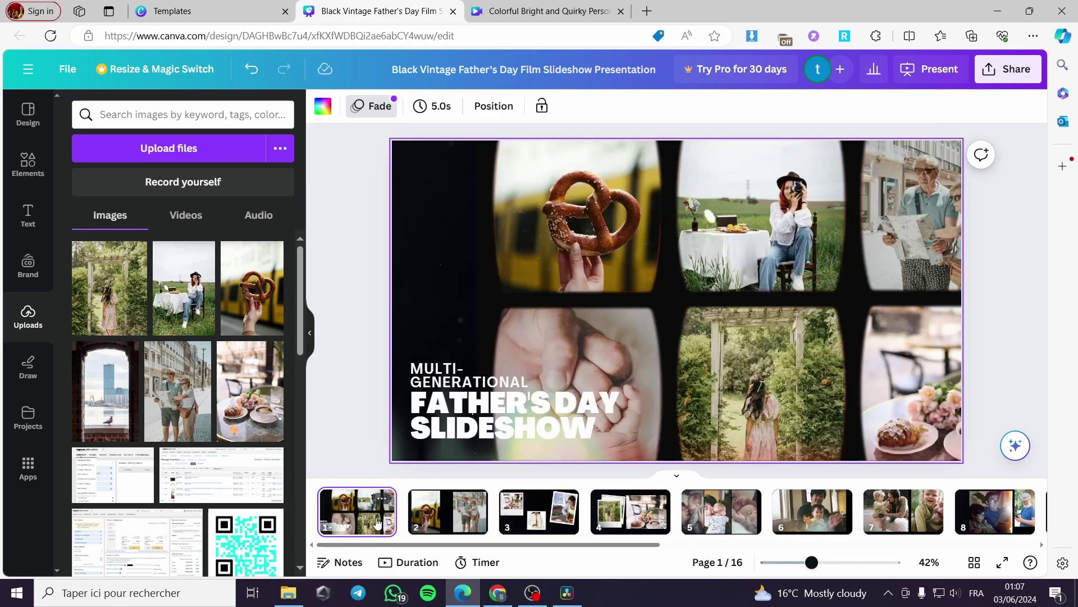
click(613, 243)
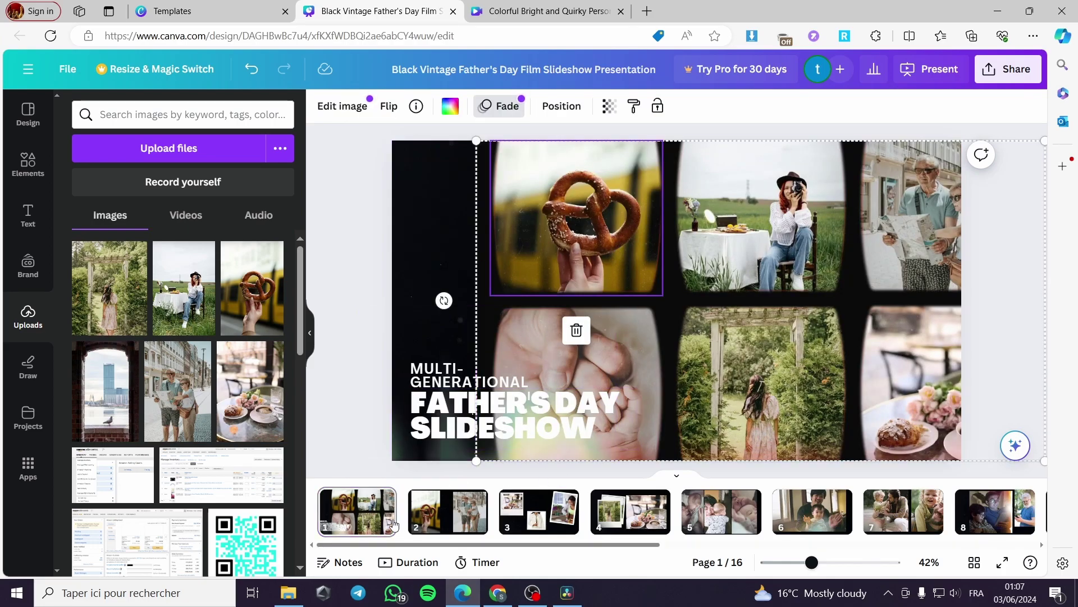
- Switch to the timed Duration timeline and play the preview through to page 2
click(413, 561)
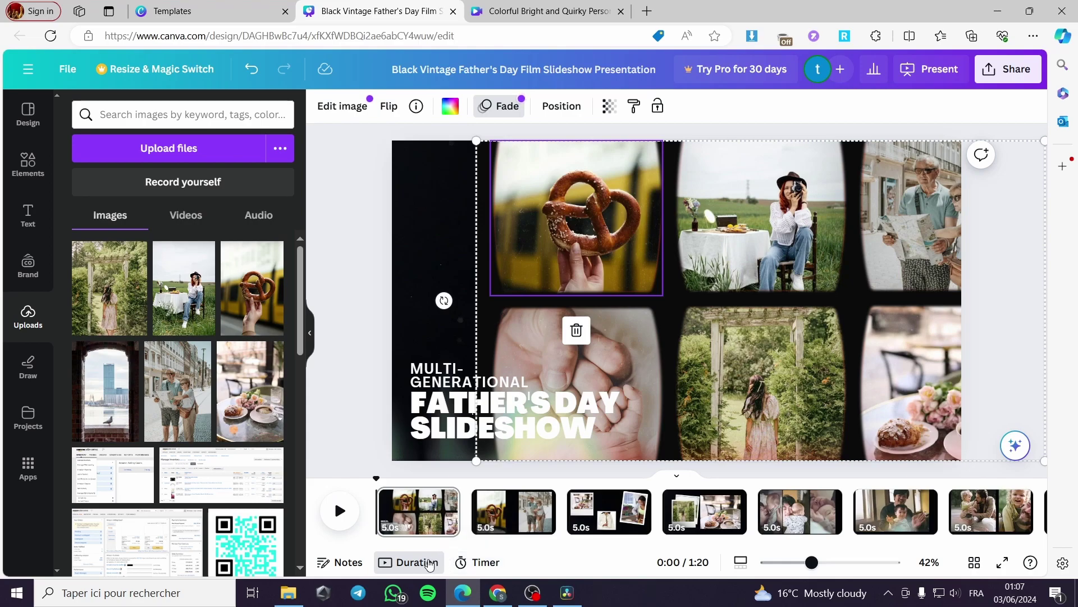
click(430, 564)
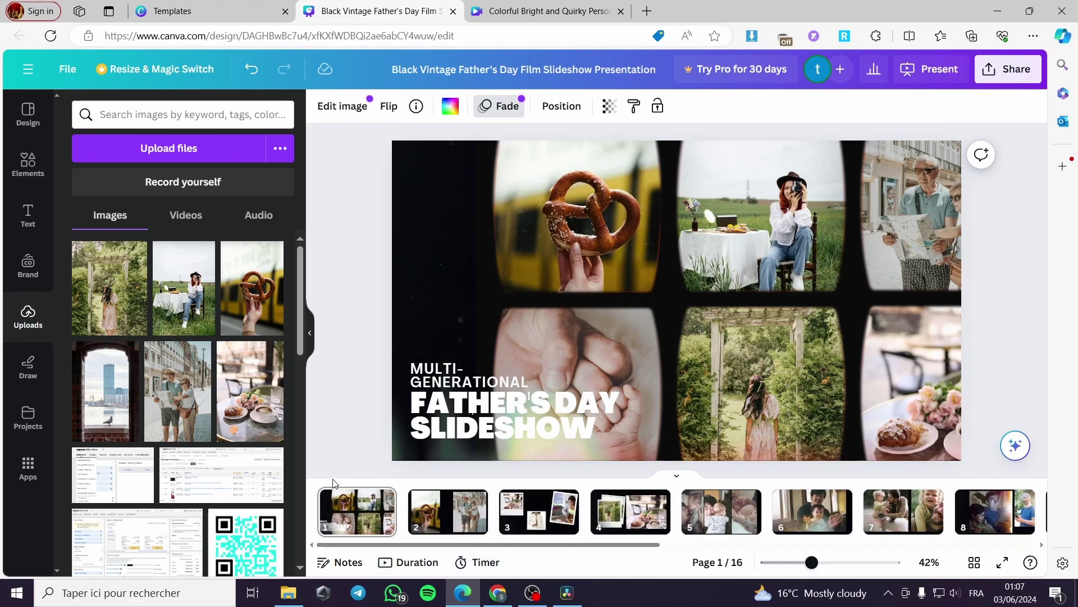
click(413, 562)
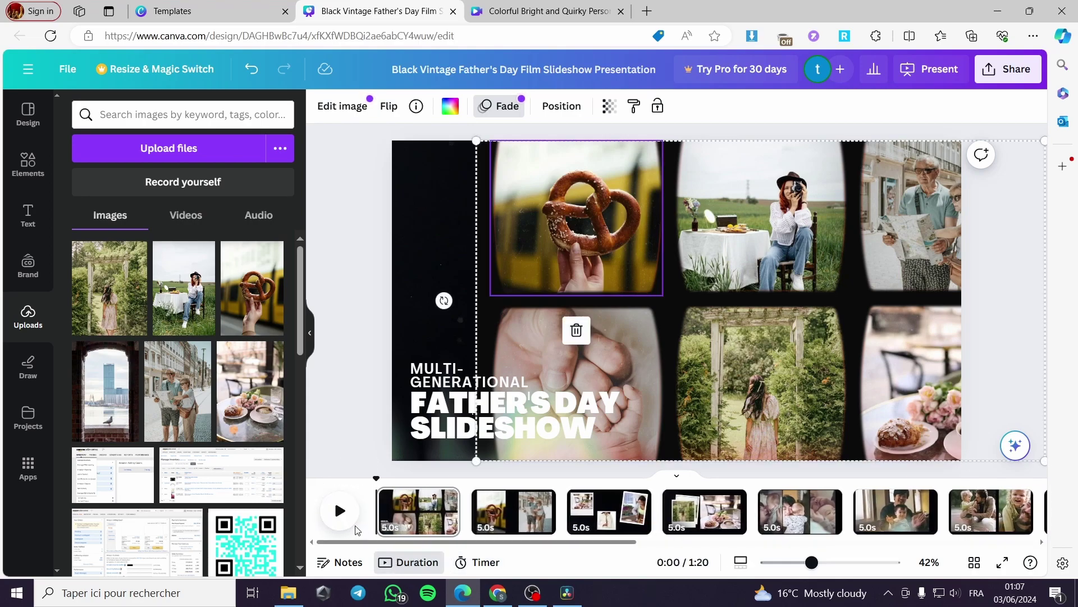
click(347, 523)
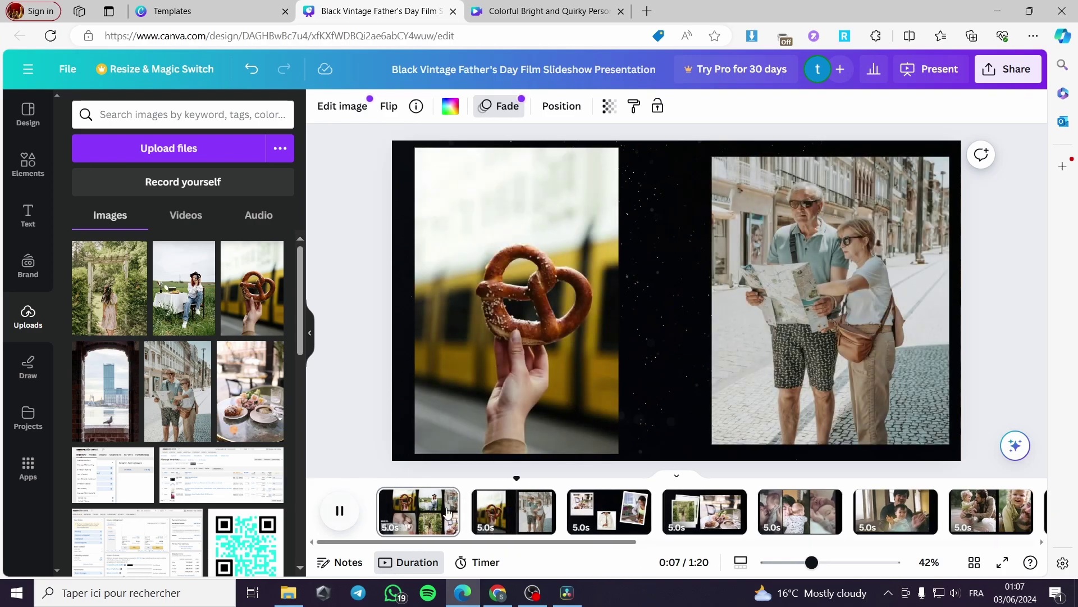
click(484, 508)
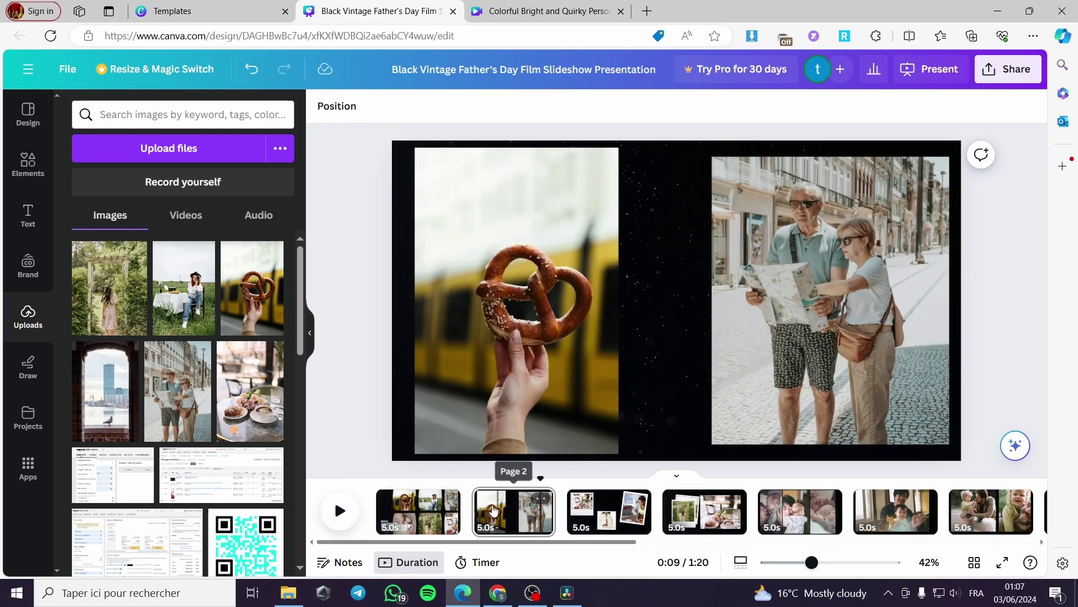
- Add a Line Wipe transition after page 1 and a Flow transition after page 2
mouse_move(465, 506)
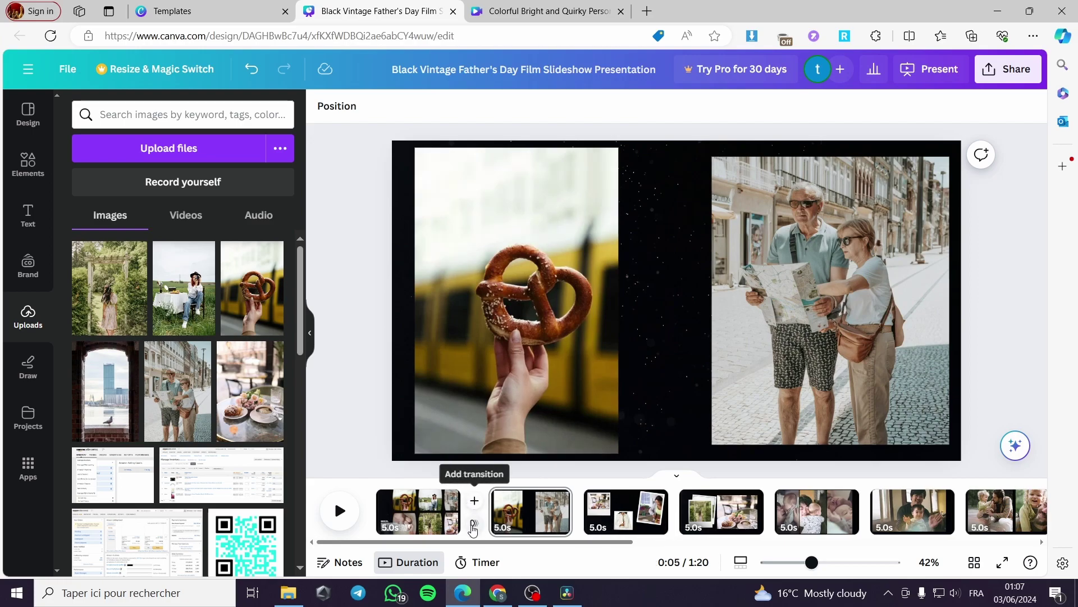
click(473, 526)
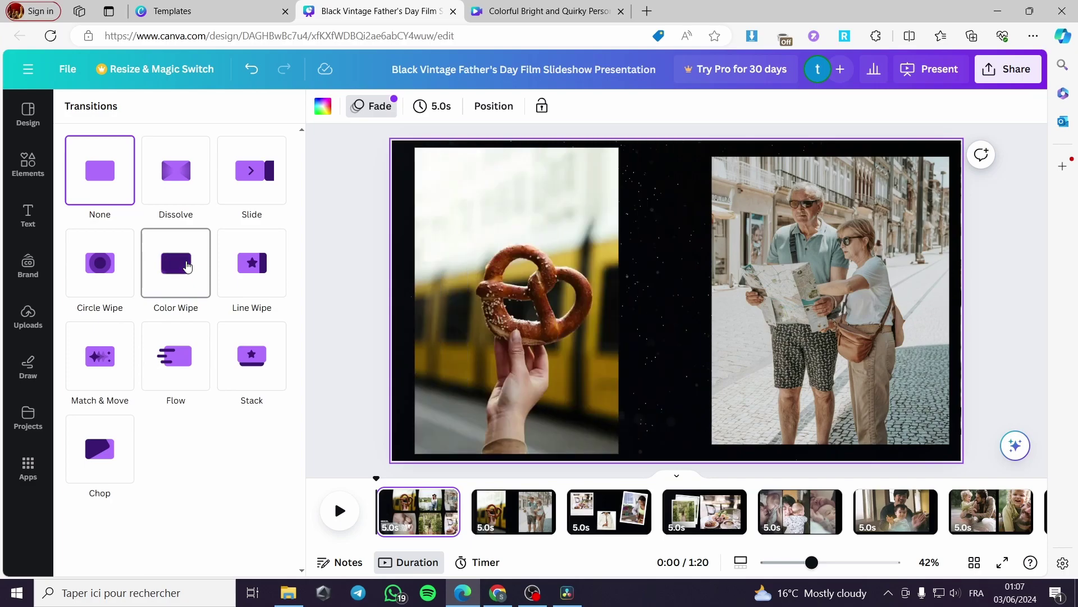
click(254, 267)
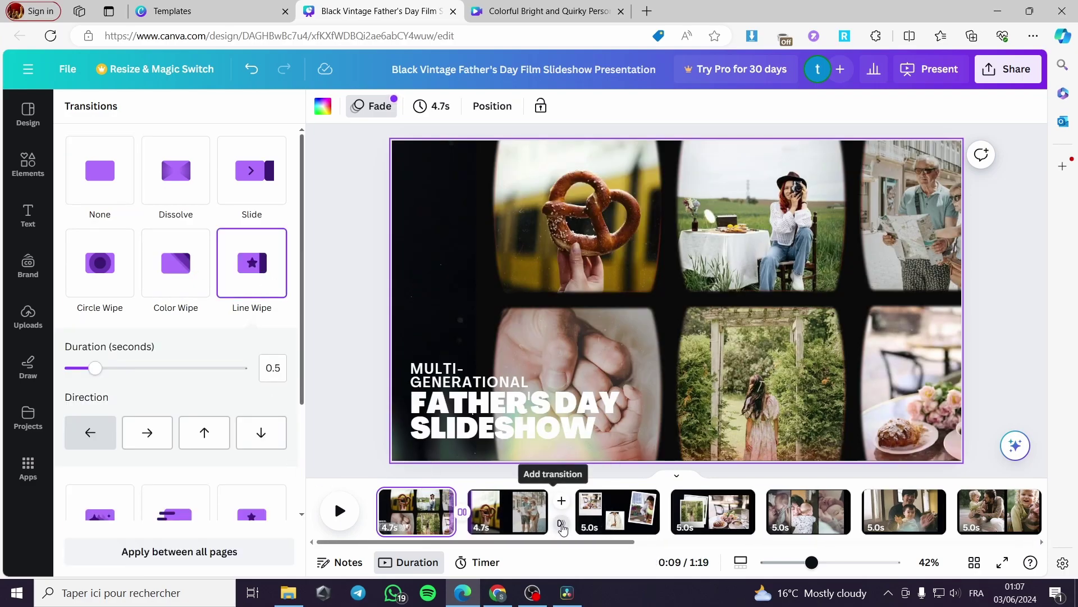
click(562, 528)
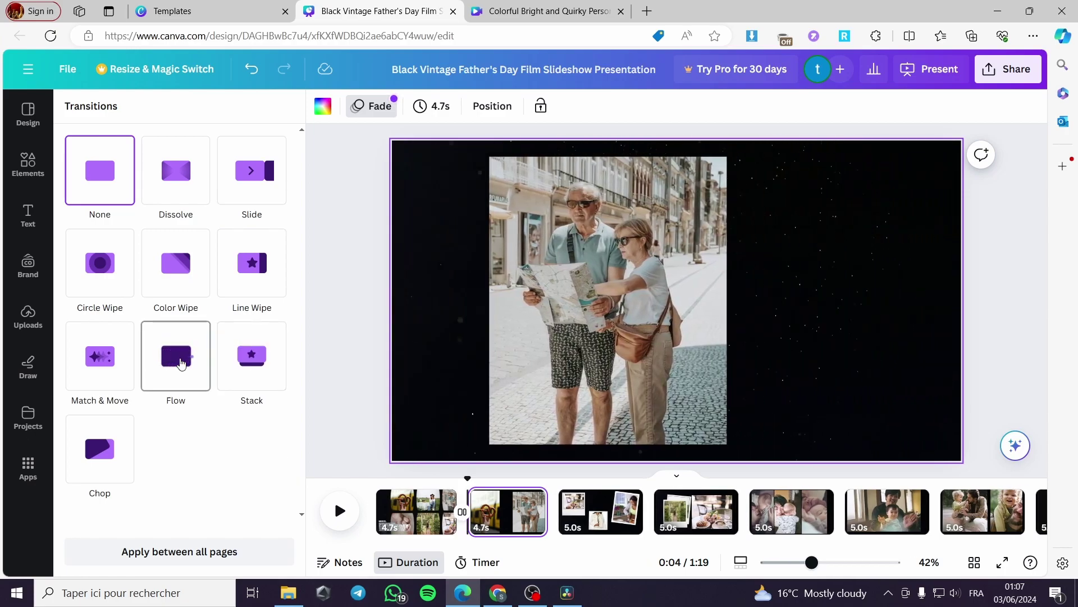
click(180, 364)
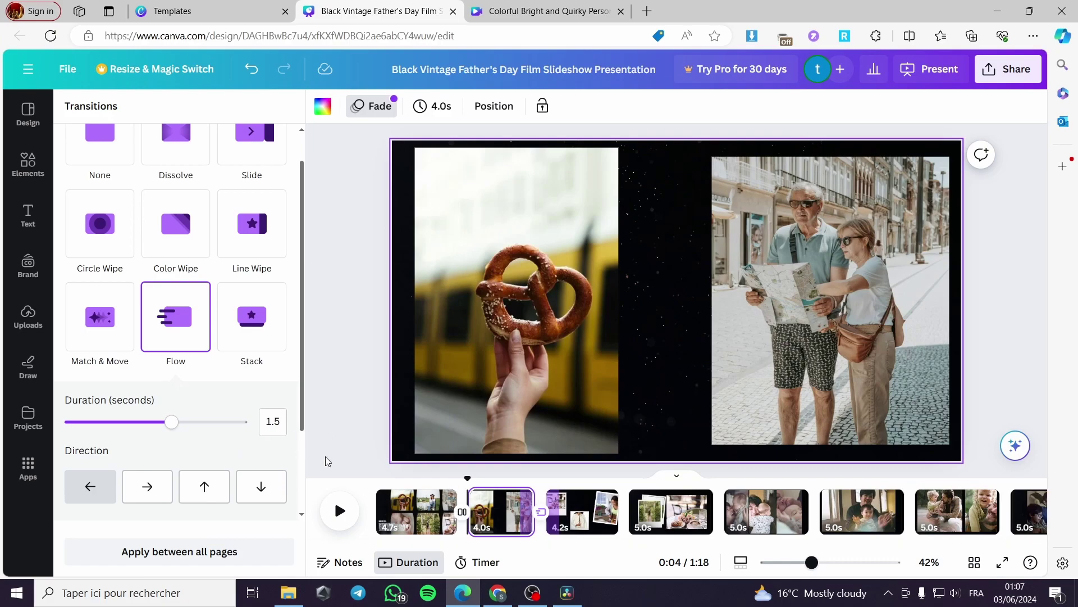
- Add a Slide transition after page 3 and lengthen it to 0.6 seconds
mouse_move(631, 527)
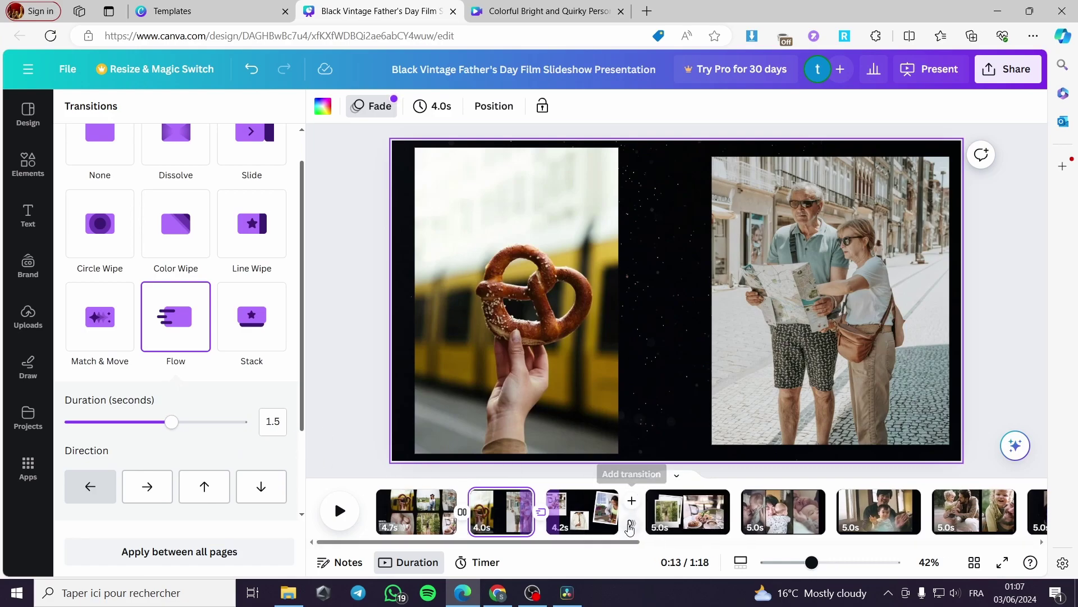
click(631, 527)
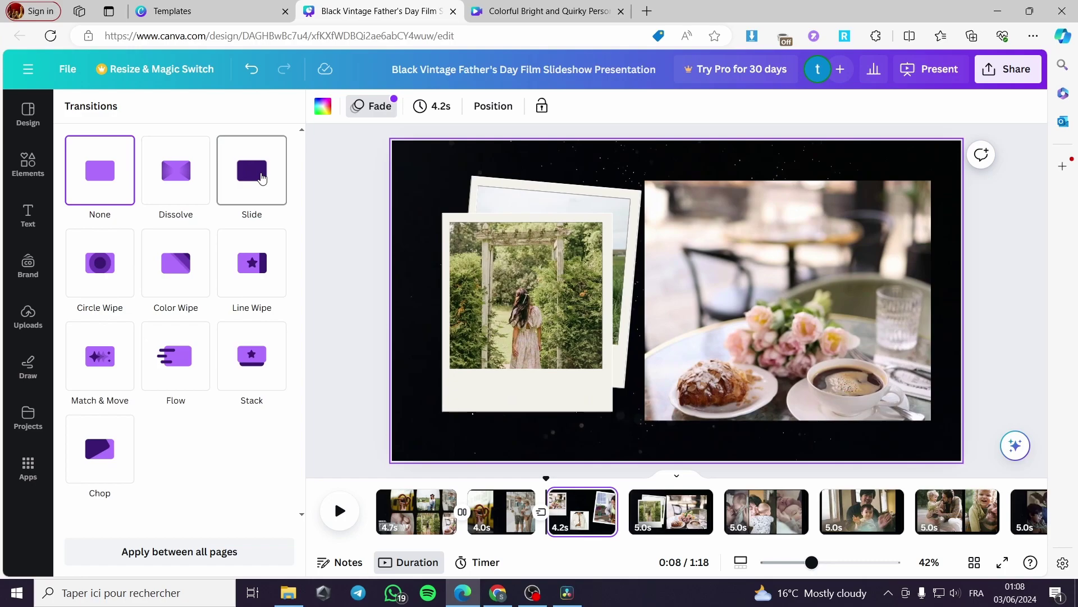
click(261, 178)
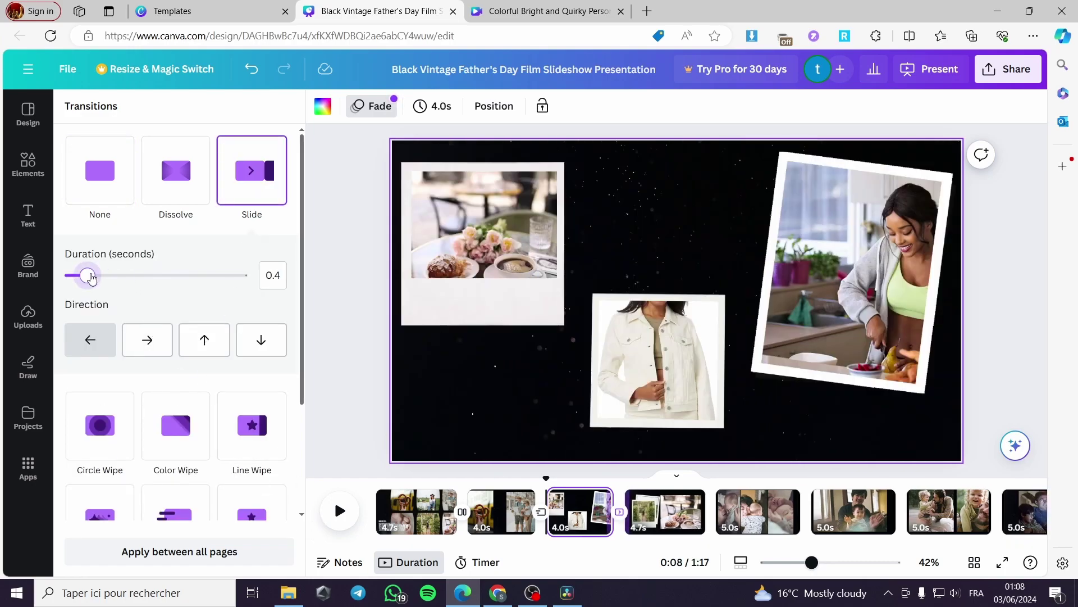
drag(99, 276, 102, 276)
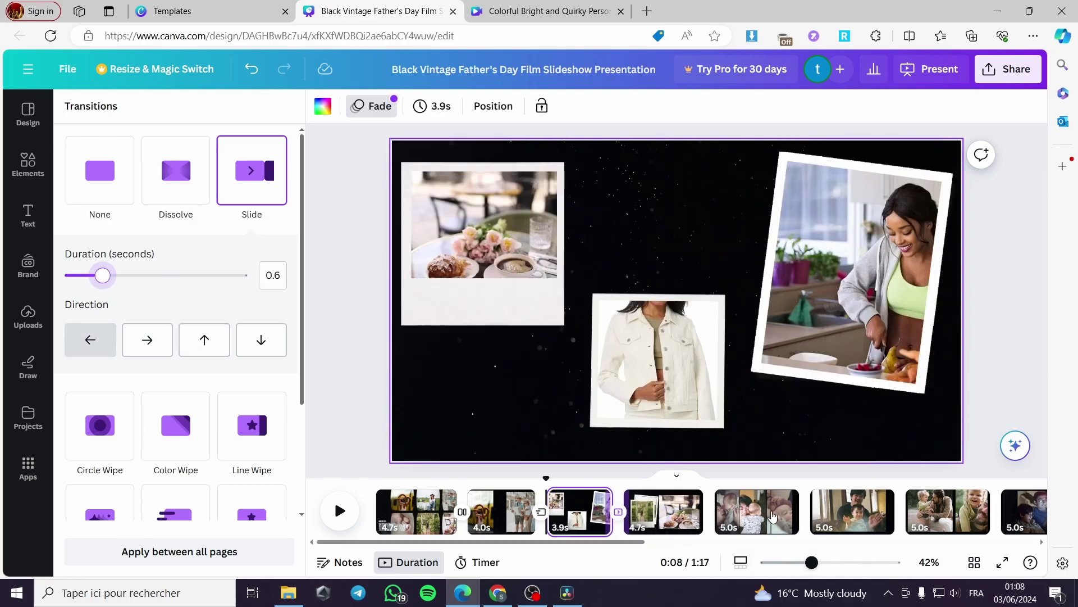
click(746, 520)
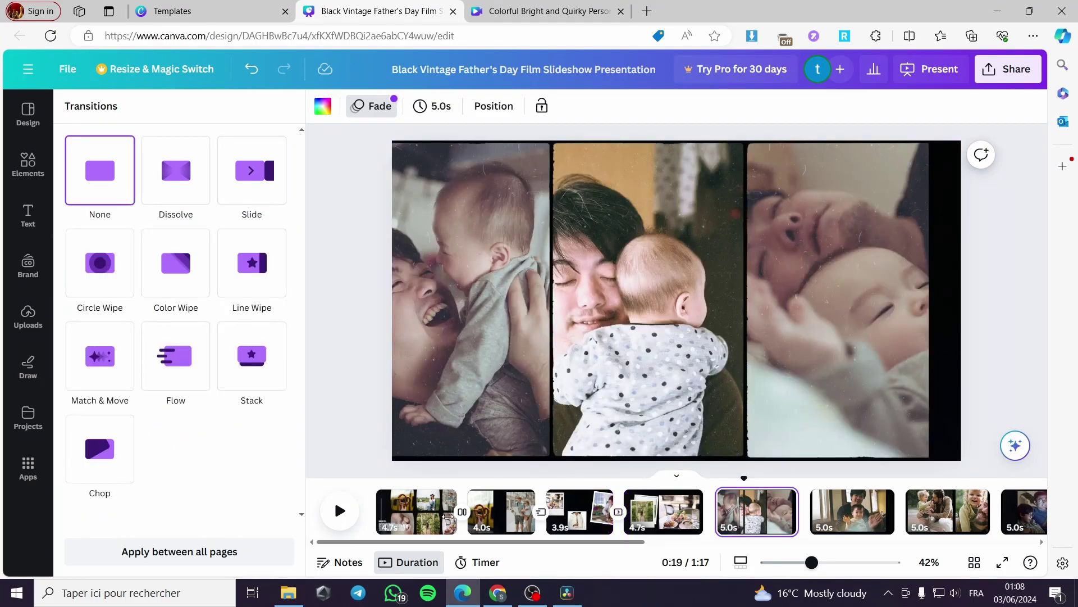
- Shift page 5's three father-and-baby photos right until they reach the slide's right edge
click(517, 330)
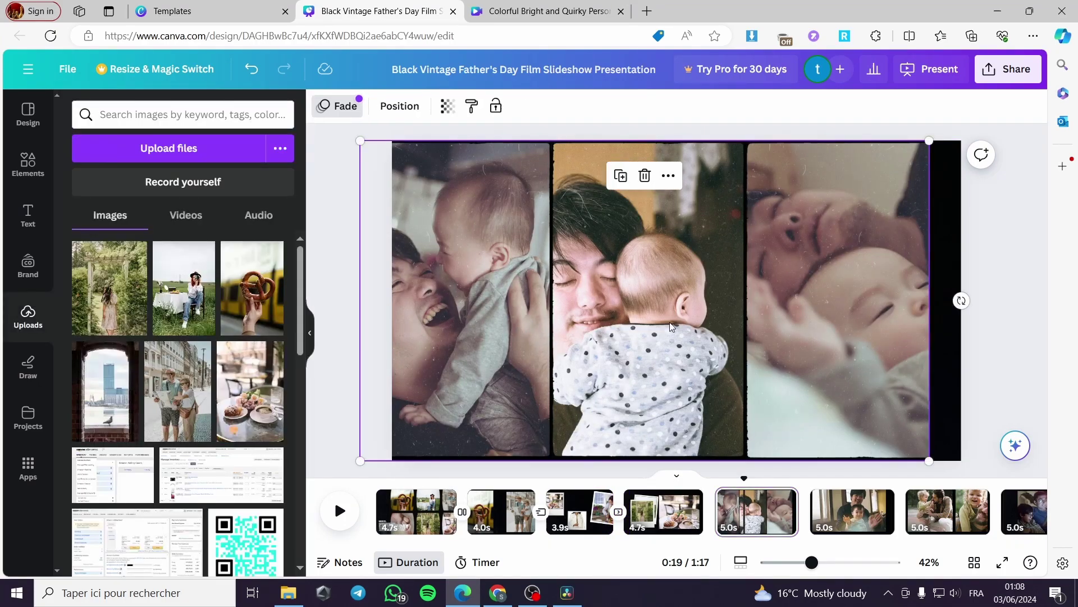
click(826, 291)
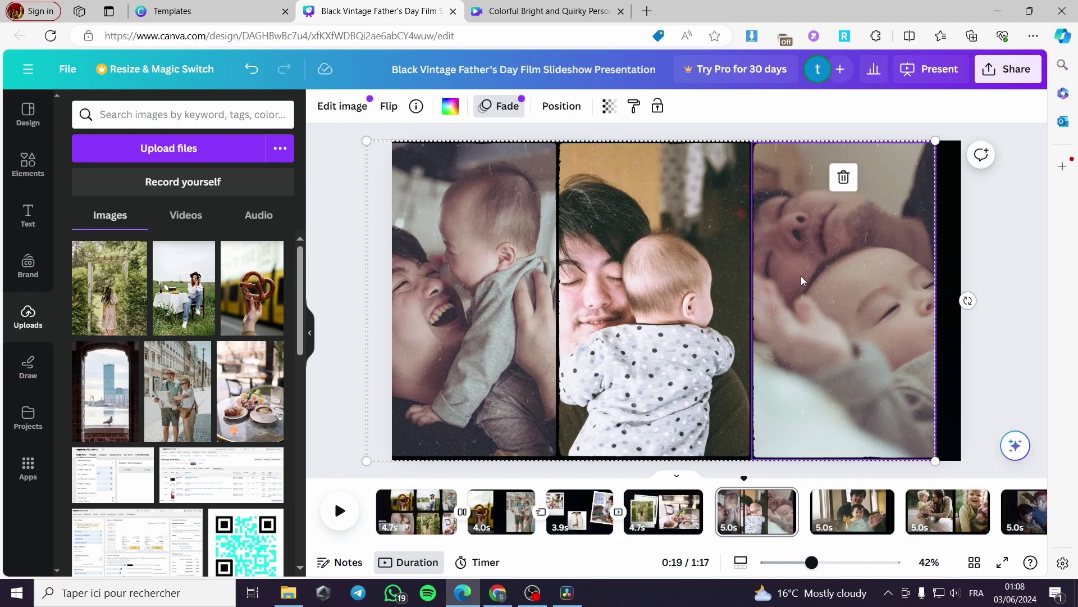
click(660, 279)
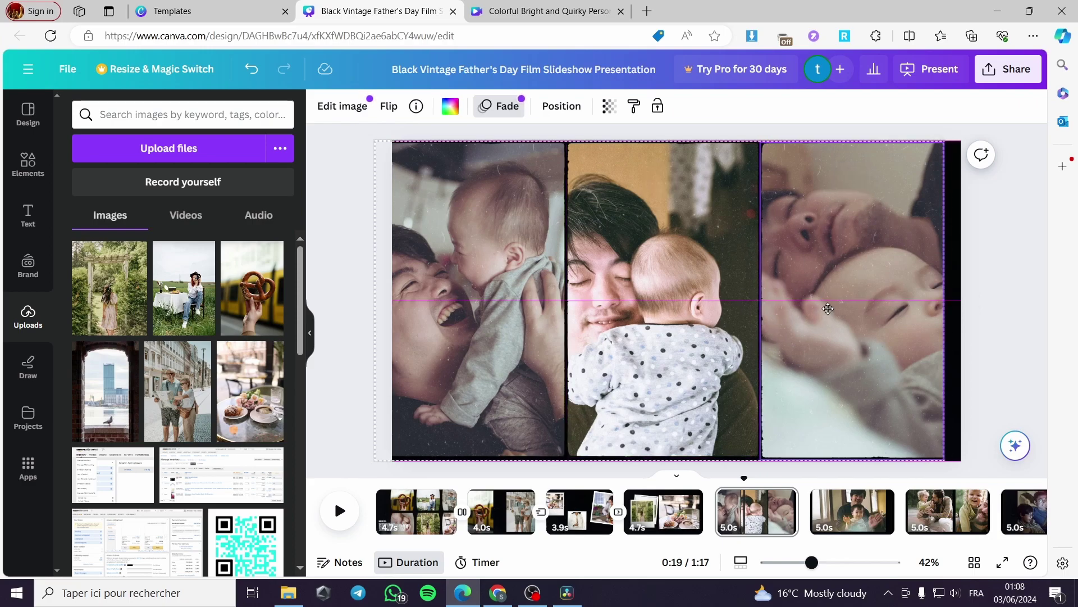
click(807, 312)
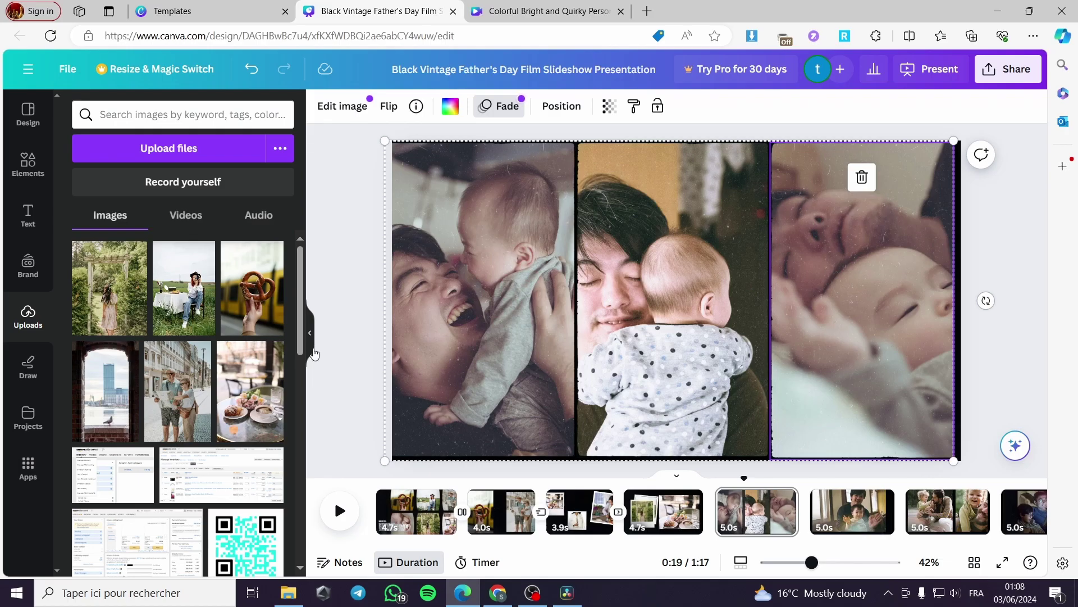
scroll(301, 328, down, 5)
scroll(300, 329, up, 5)
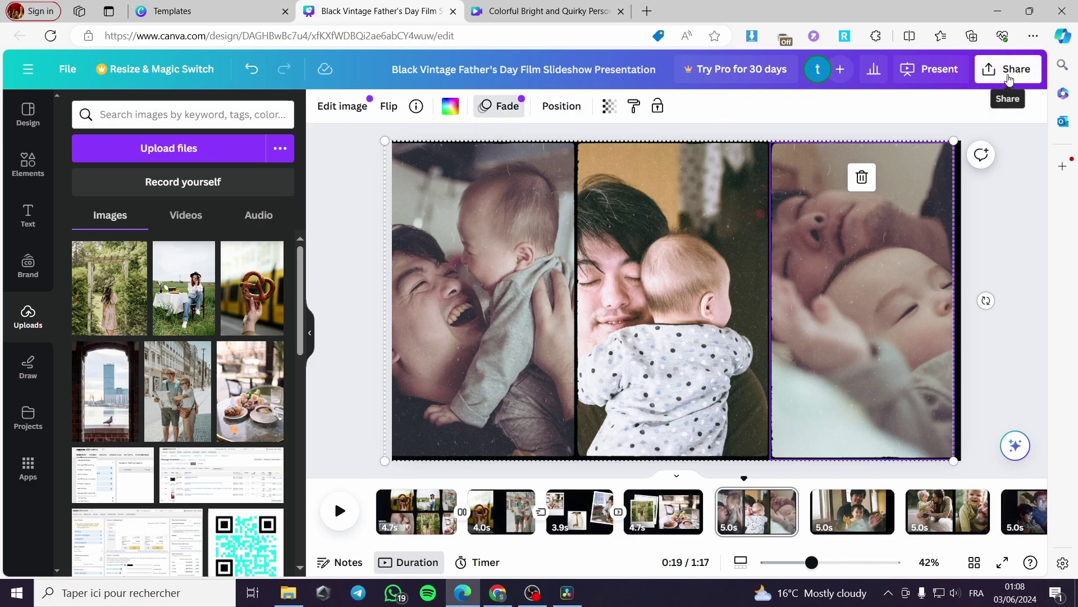
- Present full screen, step back to slide 1 and forward to slide 5, then exit
click(932, 69)
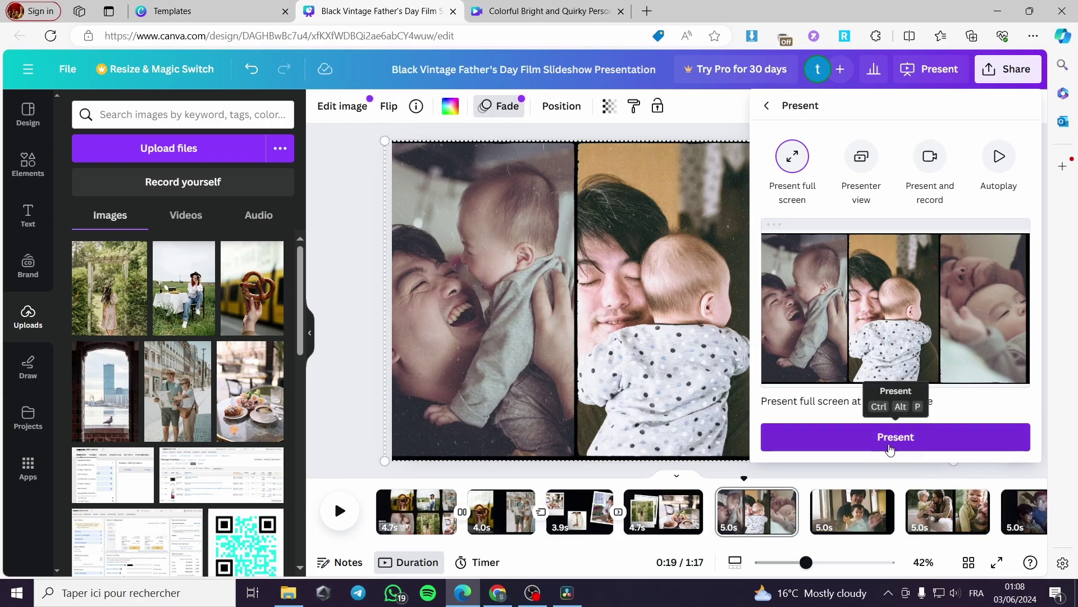
click(890, 447)
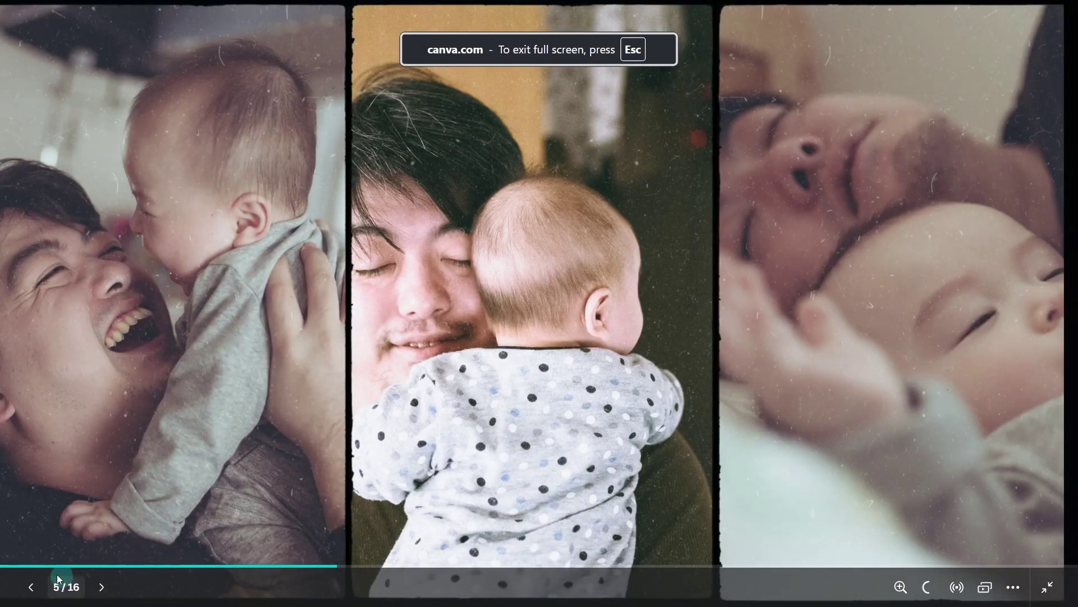
click(33, 587)
click(32, 588)
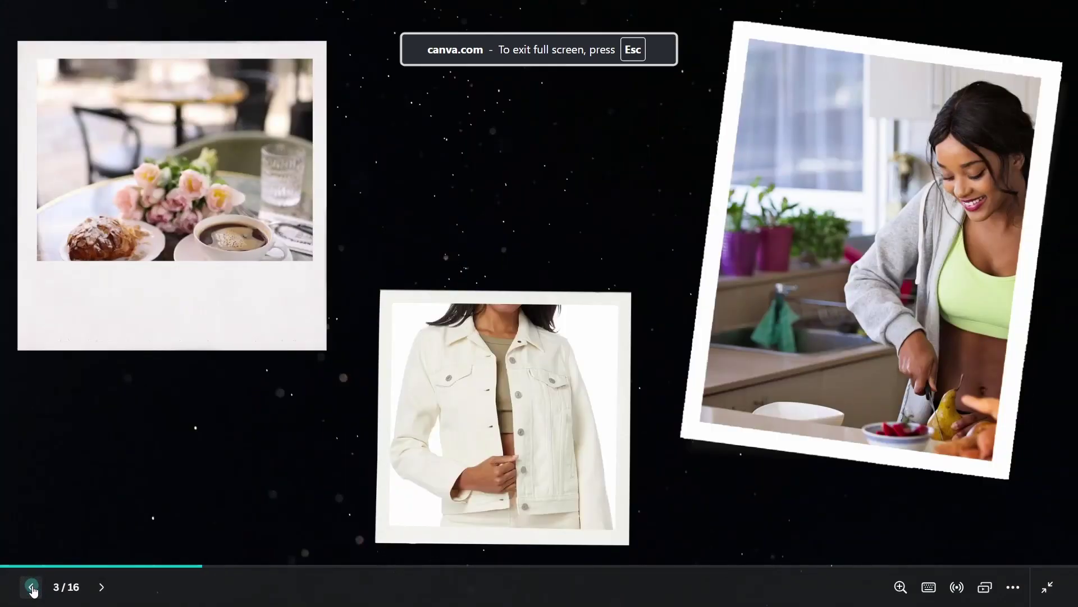
click(31, 588)
click(31, 588)
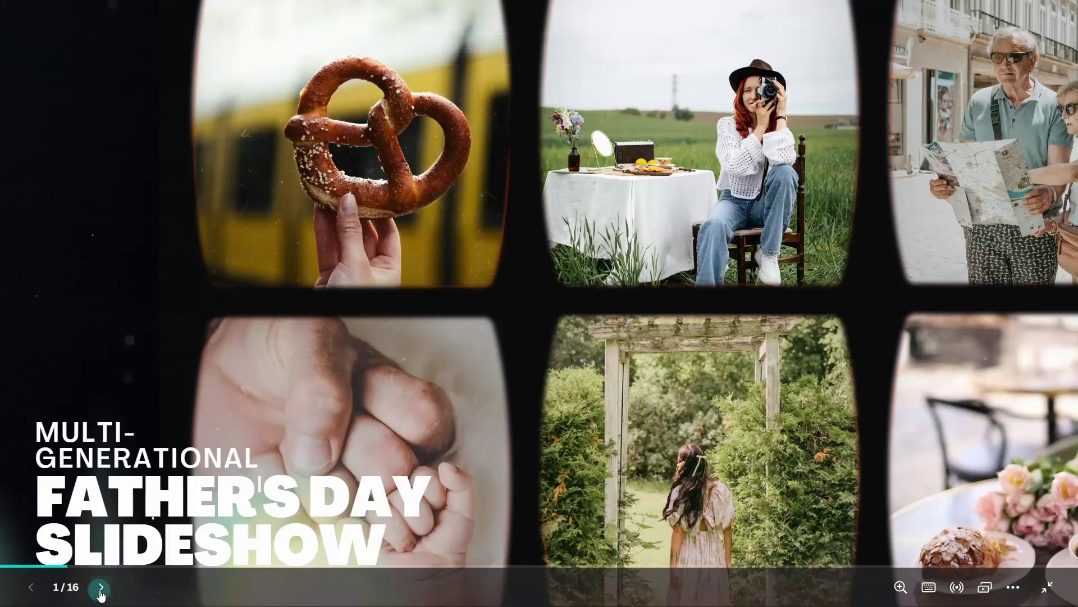
click(101, 587)
click(101, 588)
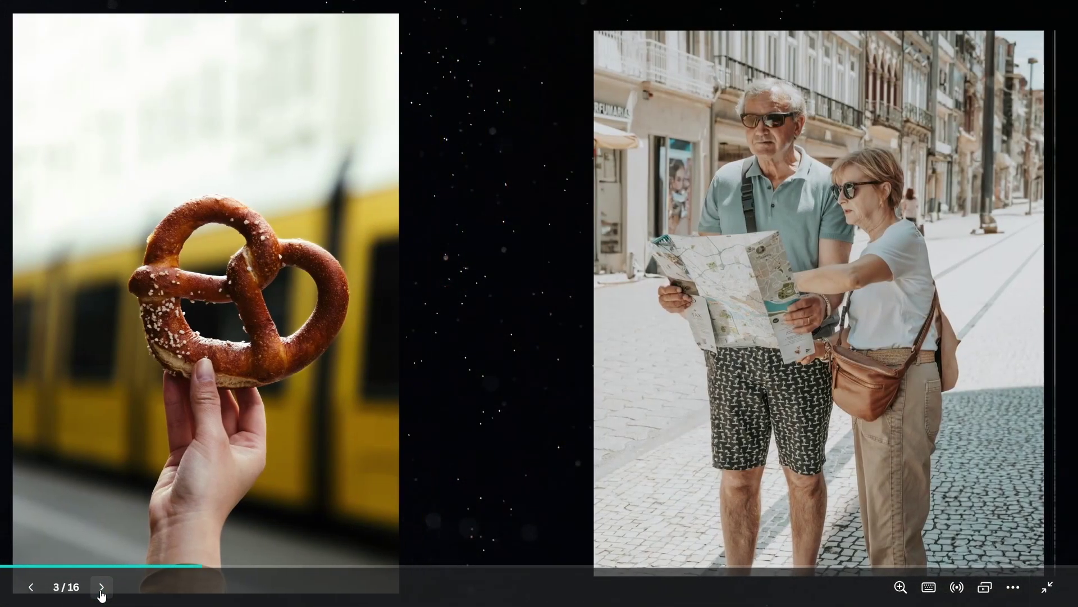
click(101, 587)
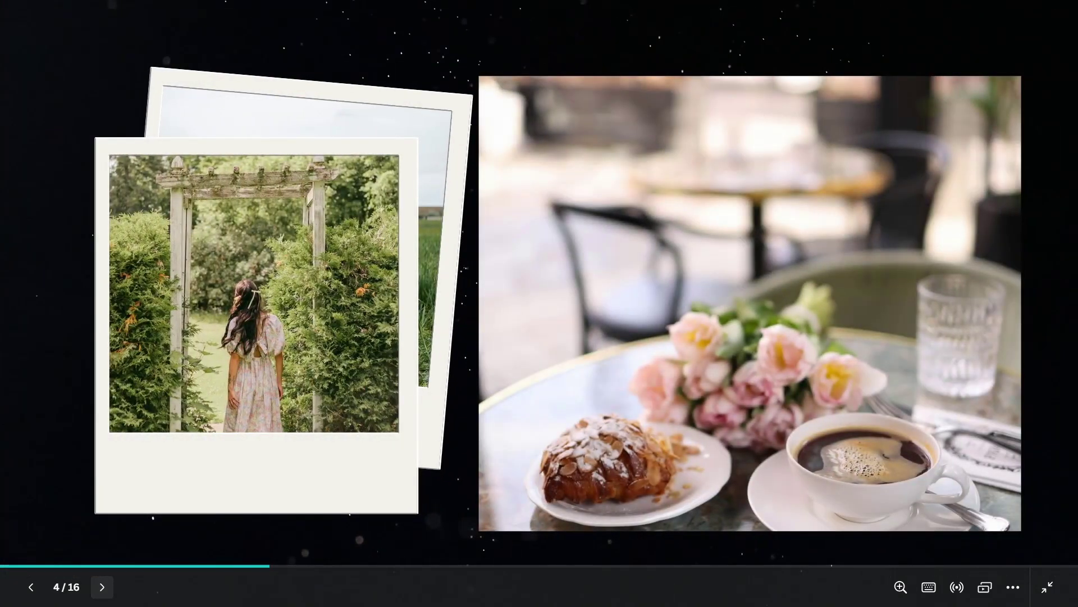
click(102, 587)
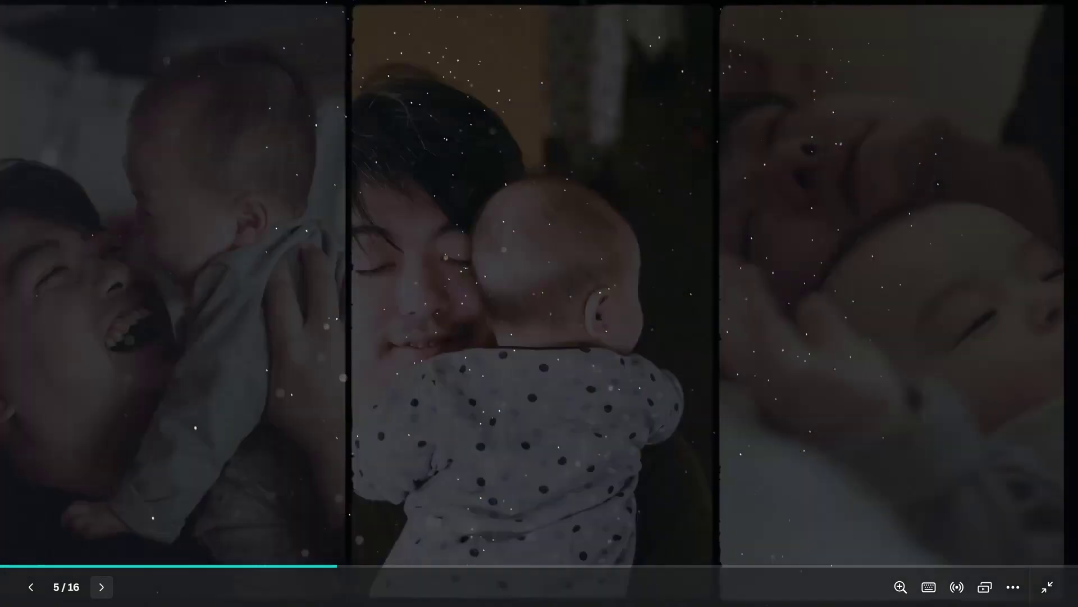
key(Escape)
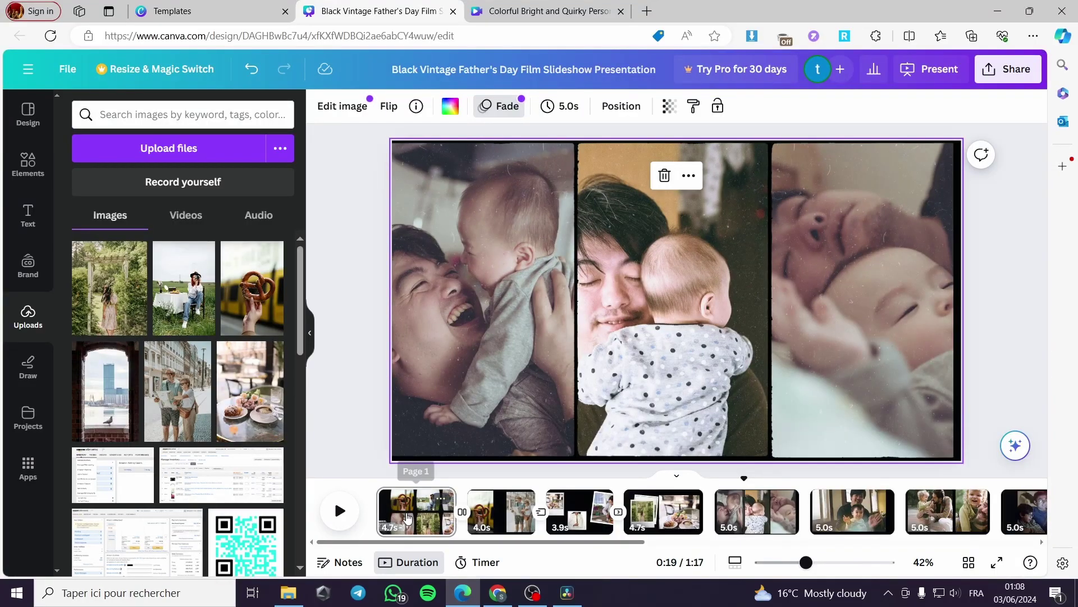
- Delete the MULTI-GENERATIONAL subtitle from the first slide
click(416, 509)
click(494, 432)
click(566, 429)
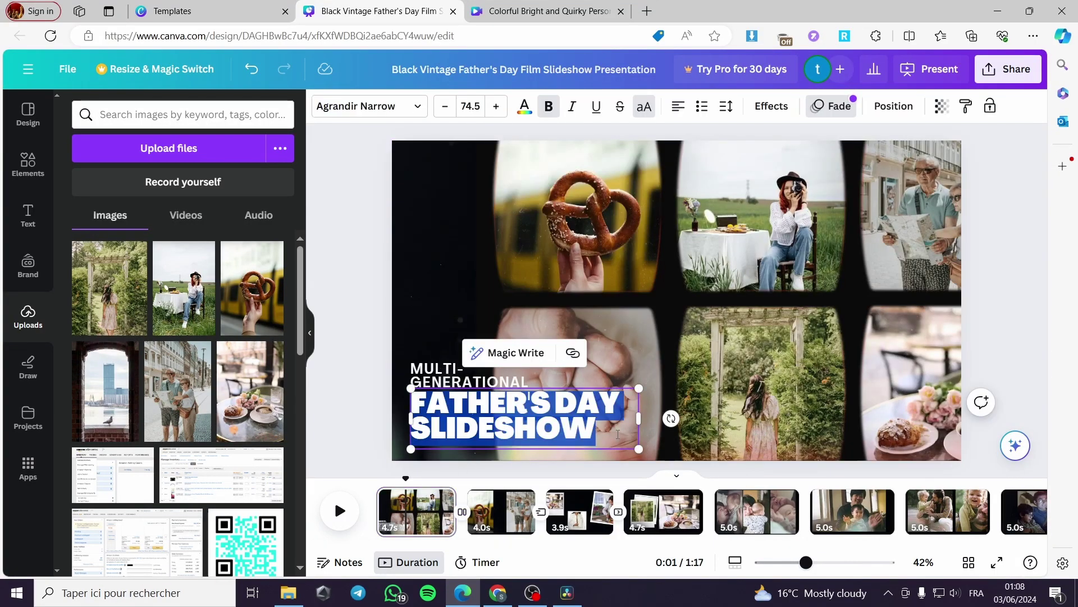
click(455, 382)
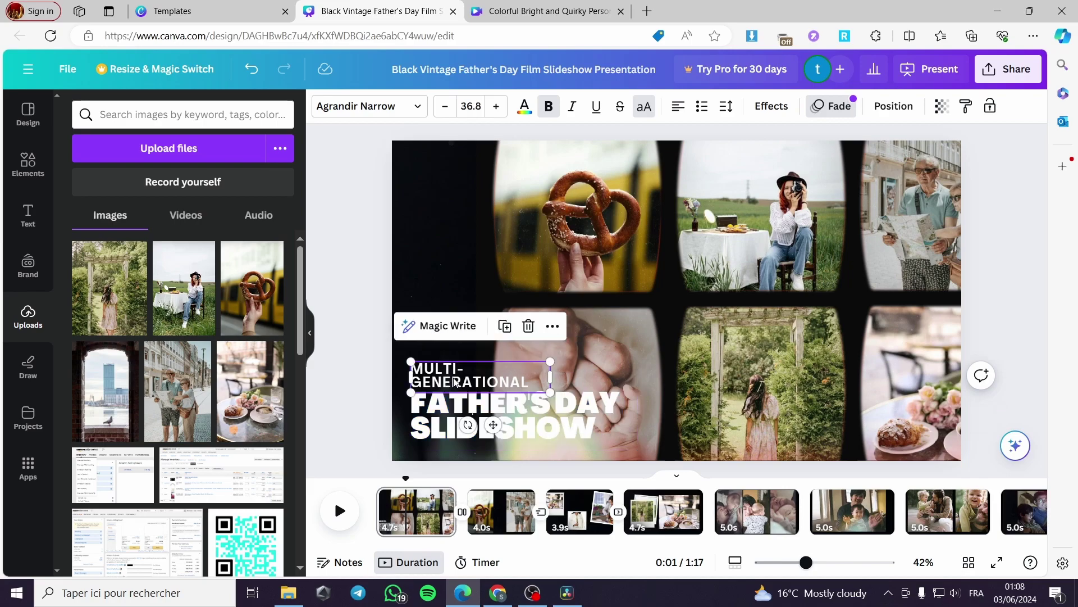
click(527, 327)
click(508, 413)
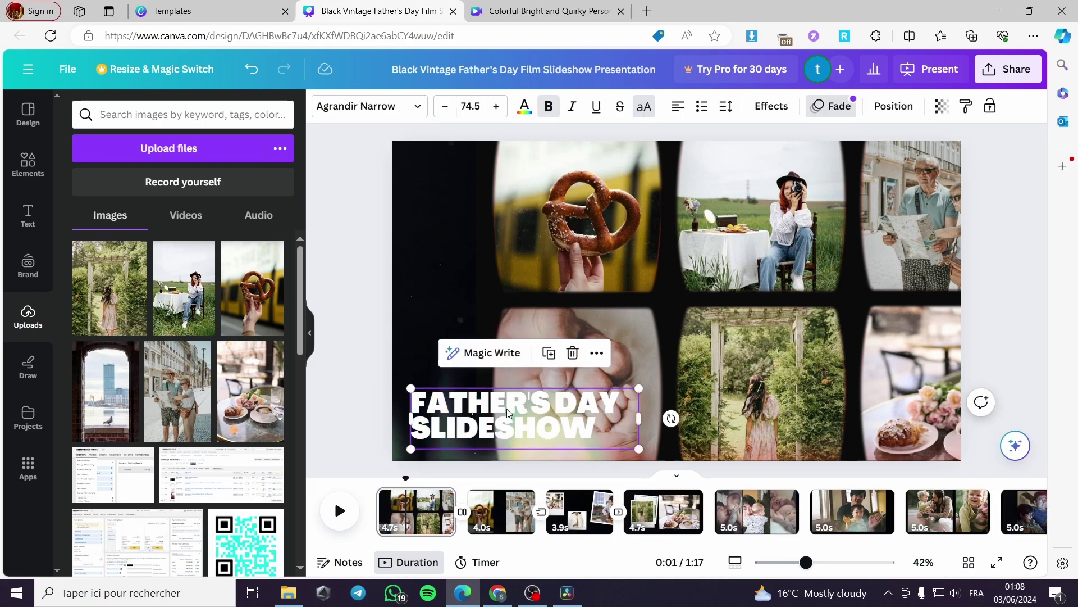
key(ctrl+z)
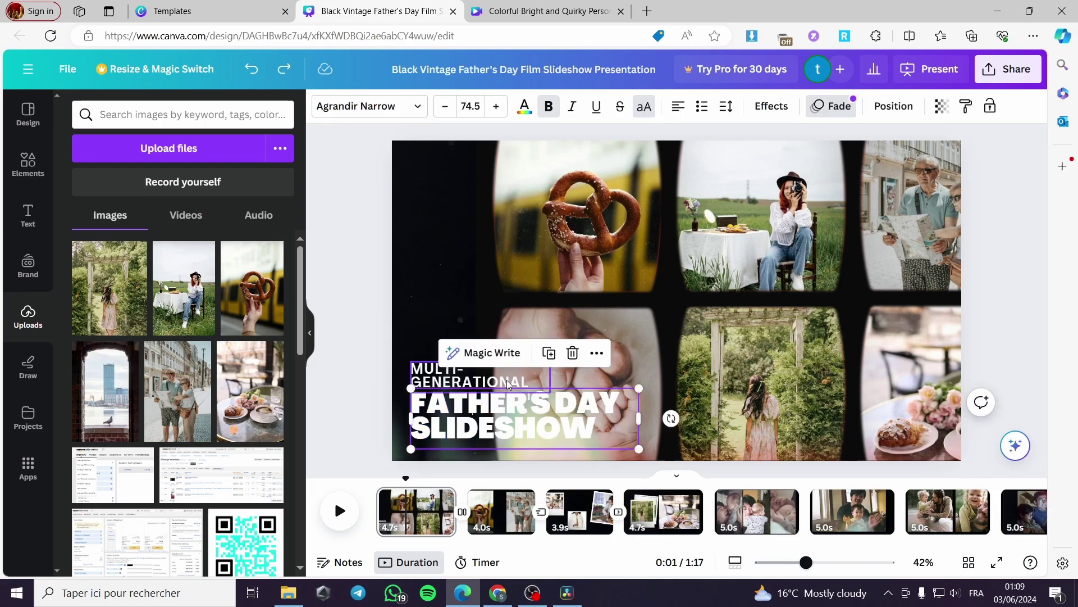
click(508, 385)
key(Delete)
- Retype the title as 'SOUVENIRS FROM ALL OVER THE WORLD' and drop it to the bottom edge
click(589, 426)
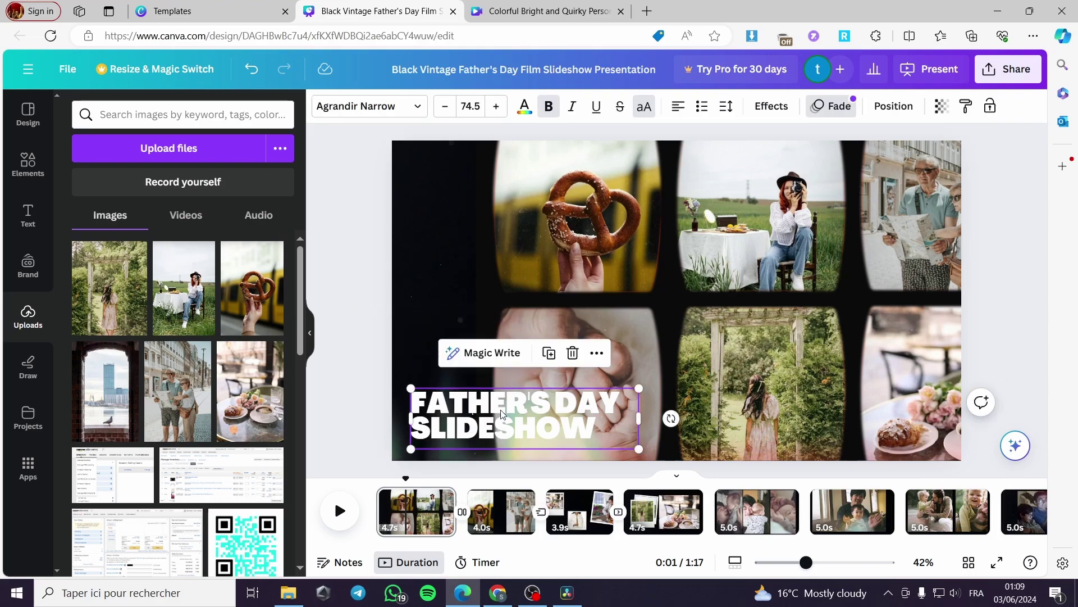
click(591, 426)
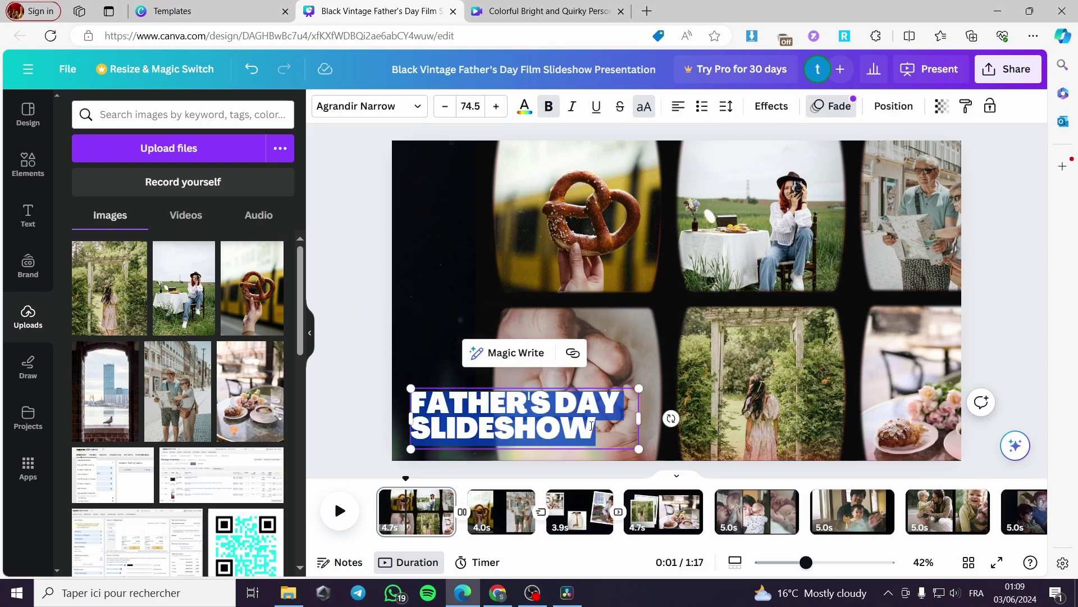
text(SOU)
text(VEN)
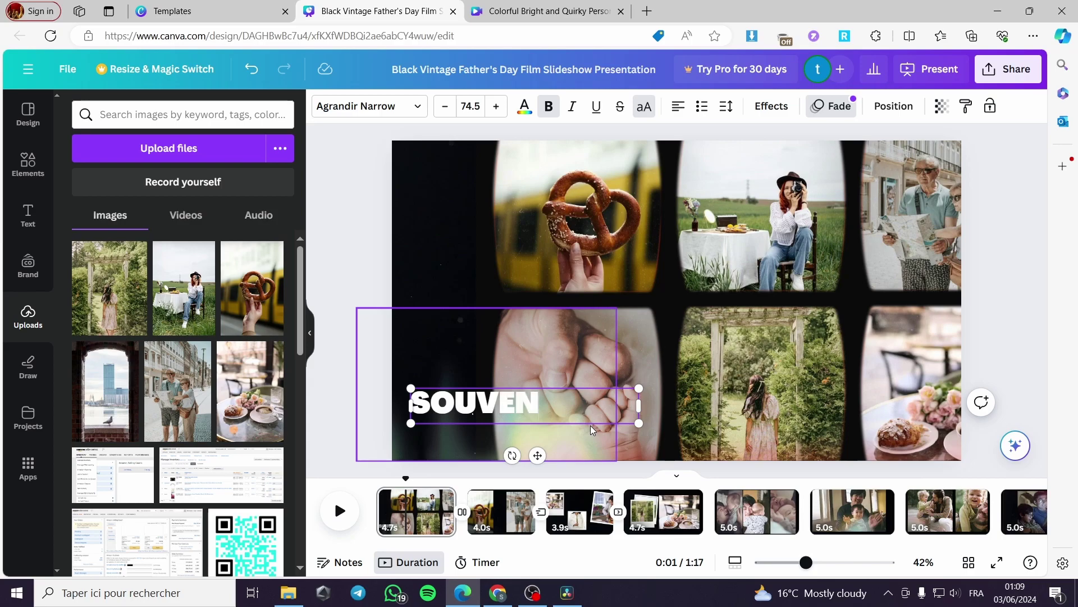
text(IRS F)
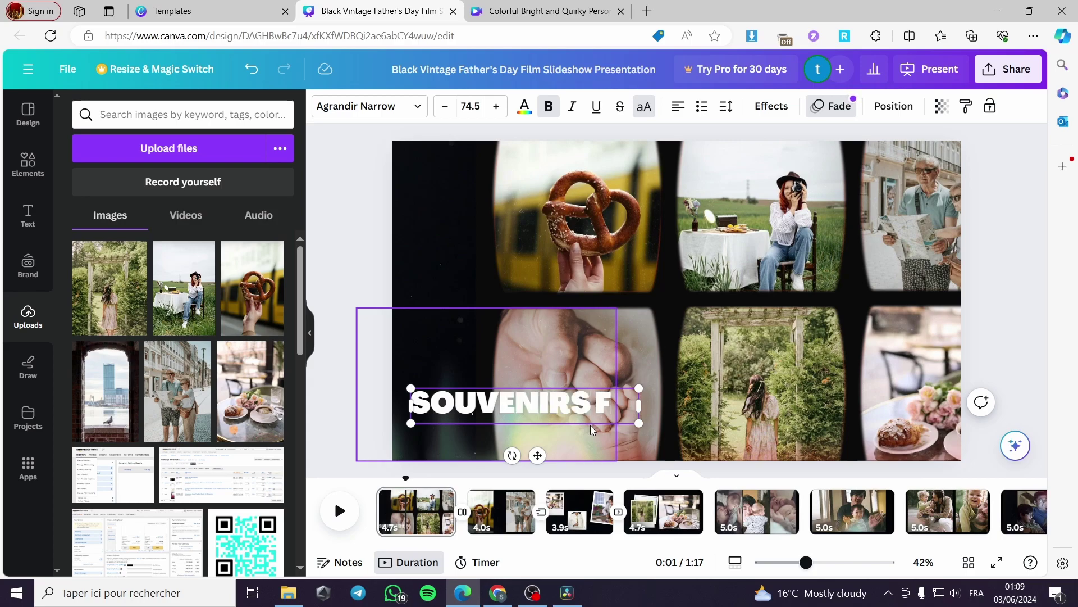
text(RO)
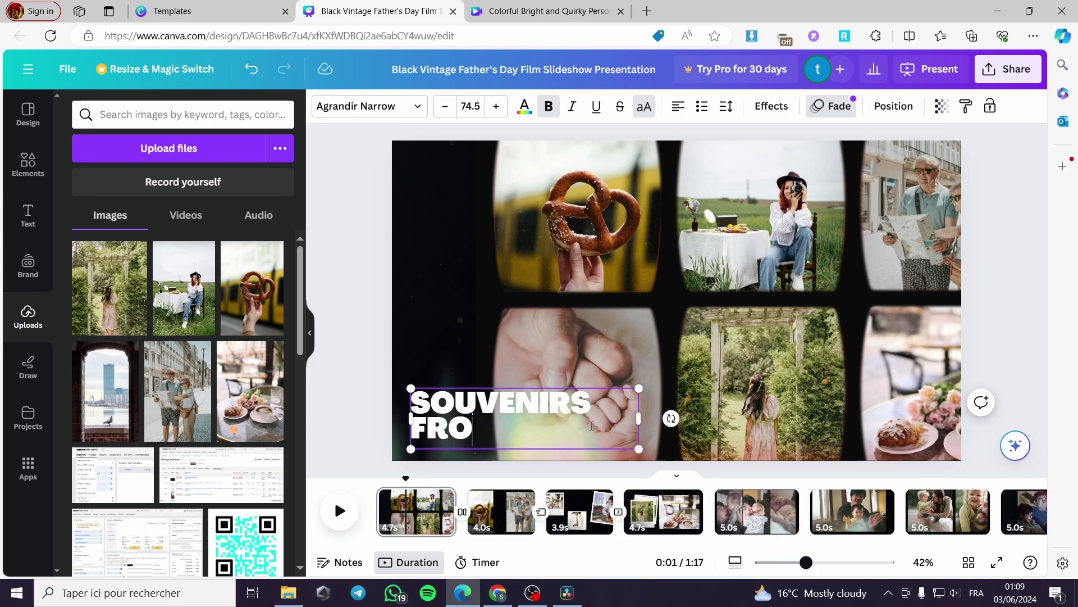
text(M ALL A)
key(BackSpace)
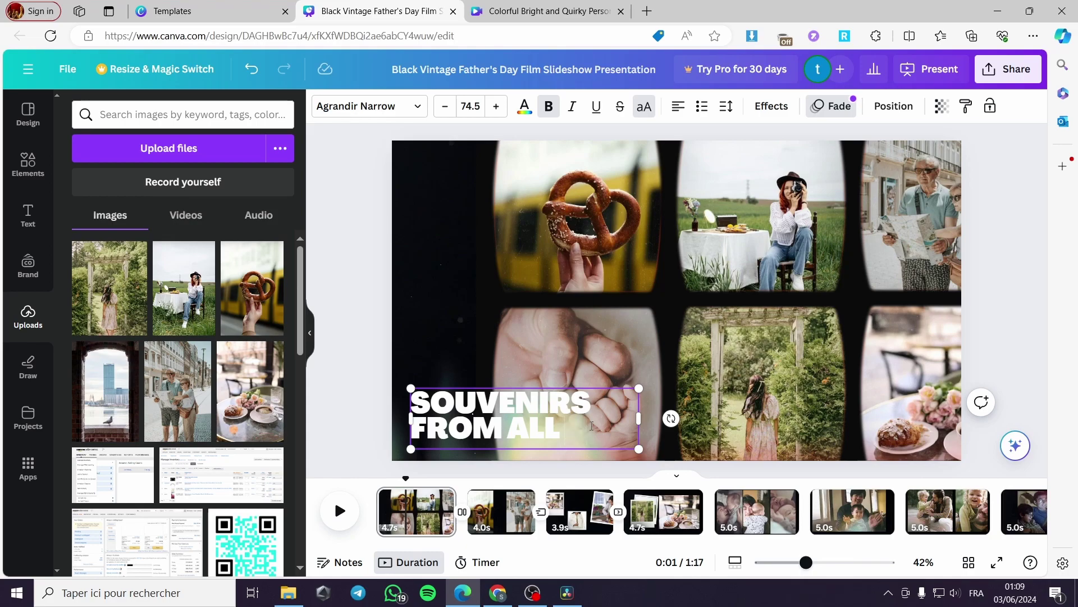
text(O)
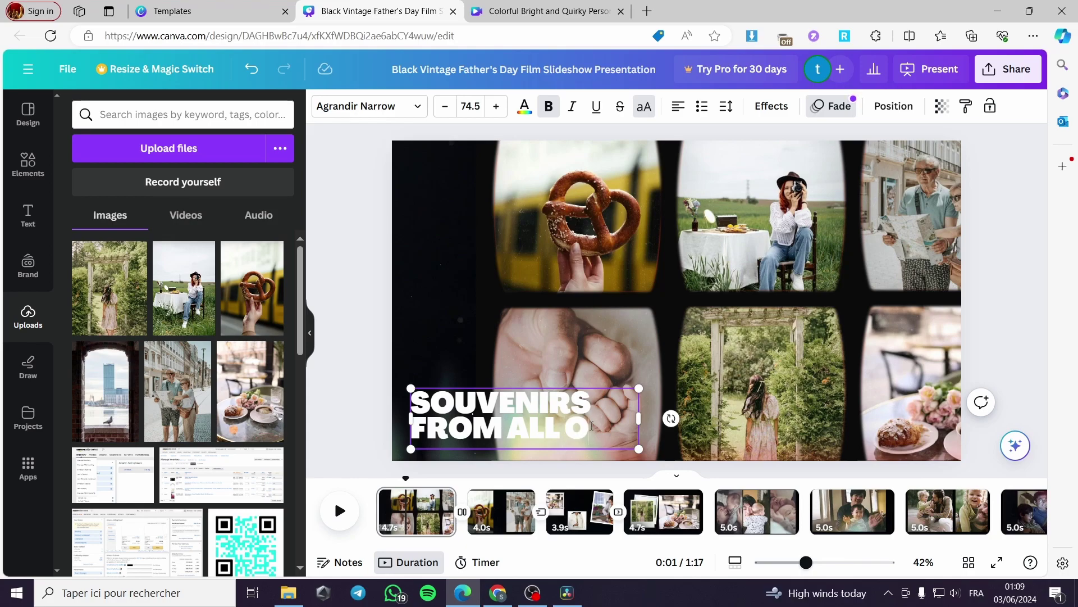
text(VER THE WORL)
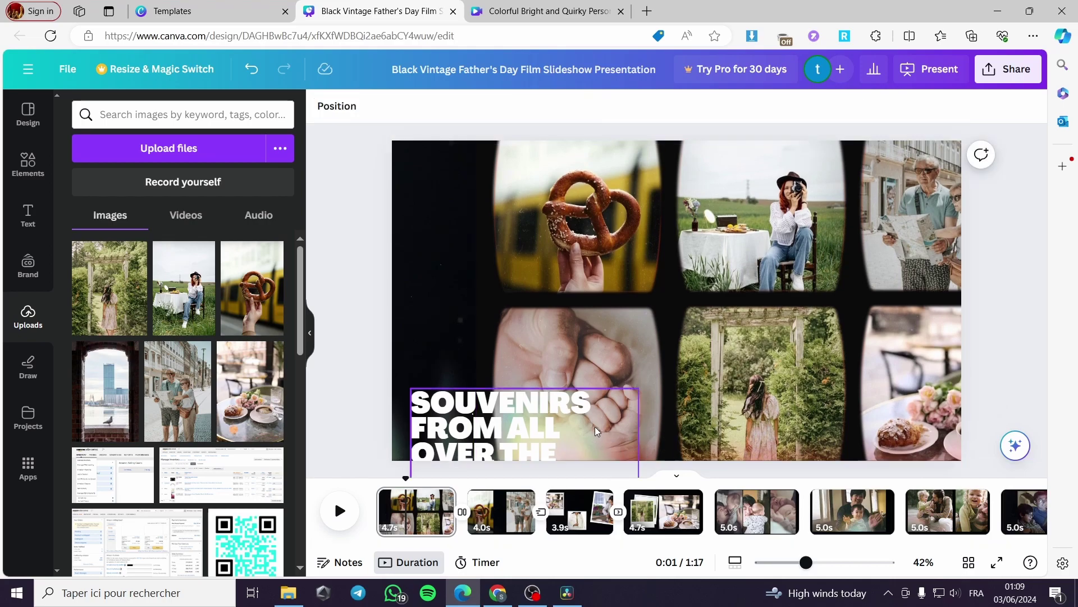
drag(573, 432, 560, 398)
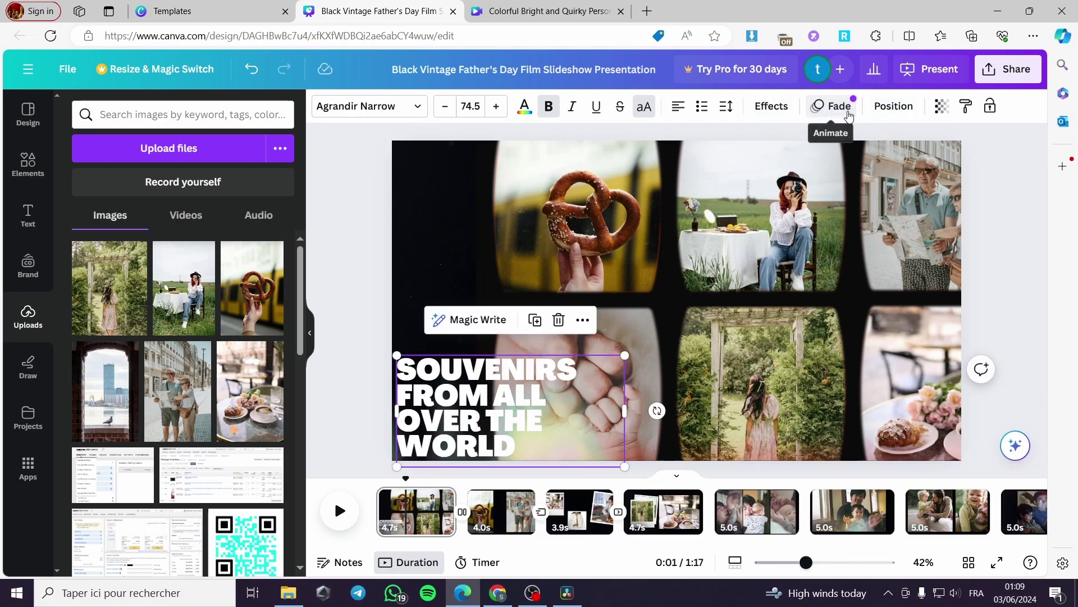
- Switch the title's animation from Fade to Succession and play the slide to preview it
click(849, 116)
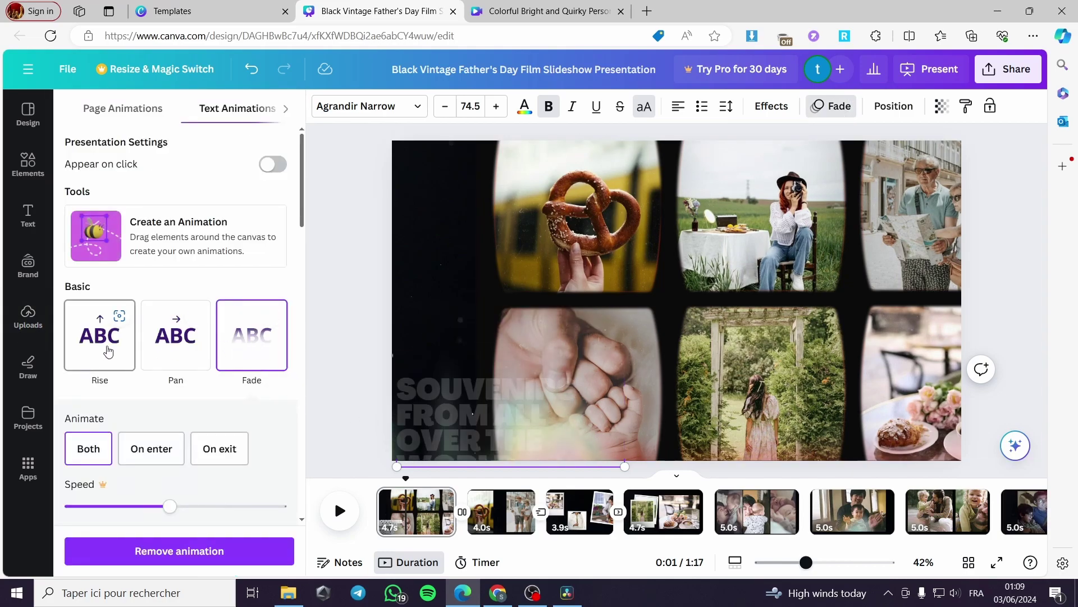
scroll(106, 346, down, 4)
scroll(108, 375, down, 1)
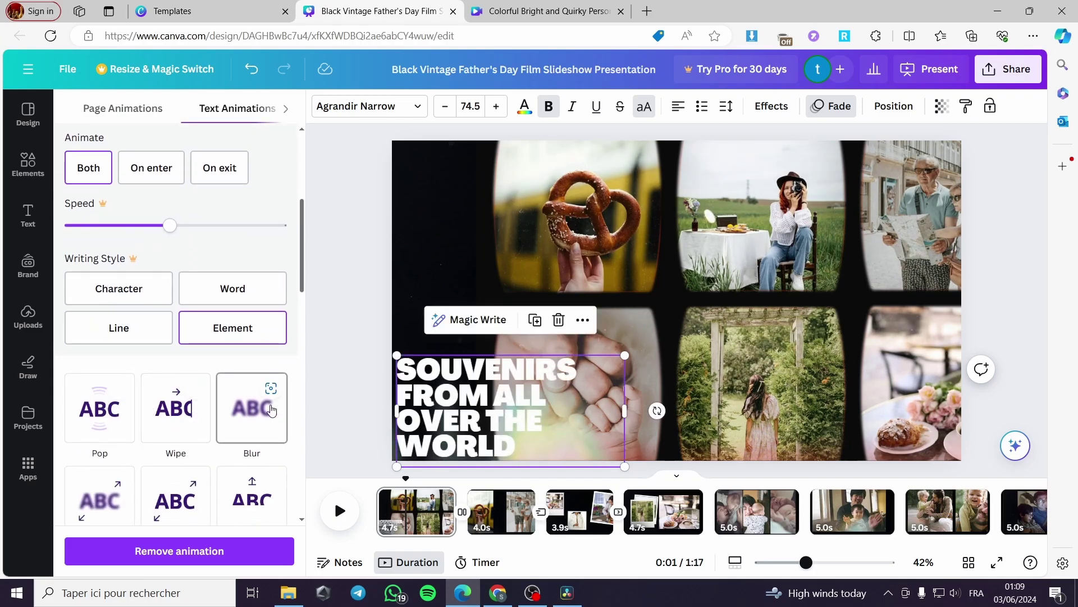
scroll(264, 410, down, 1)
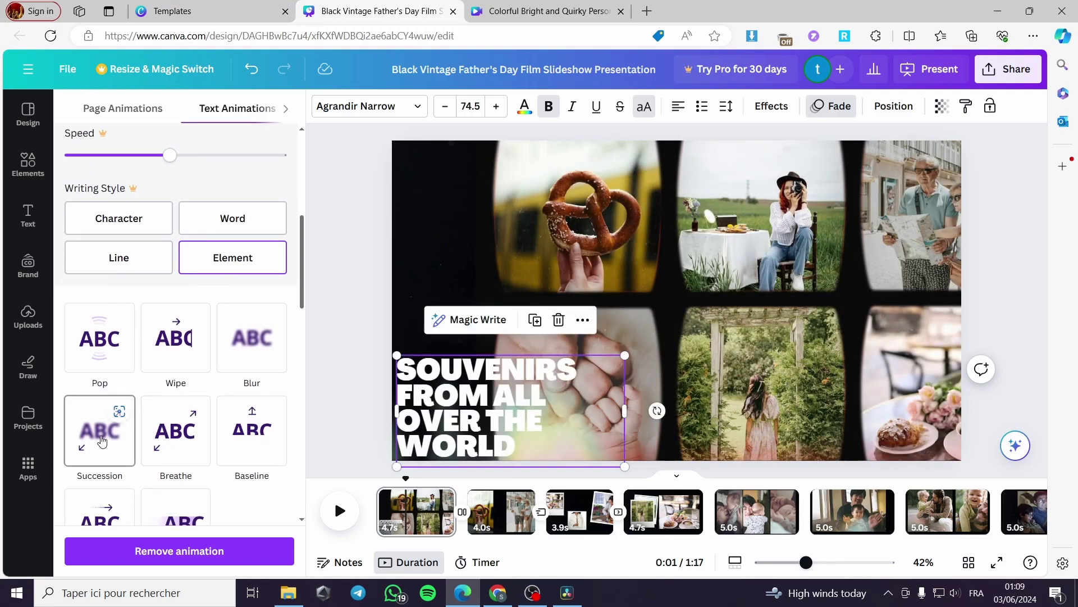
click(101, 441)
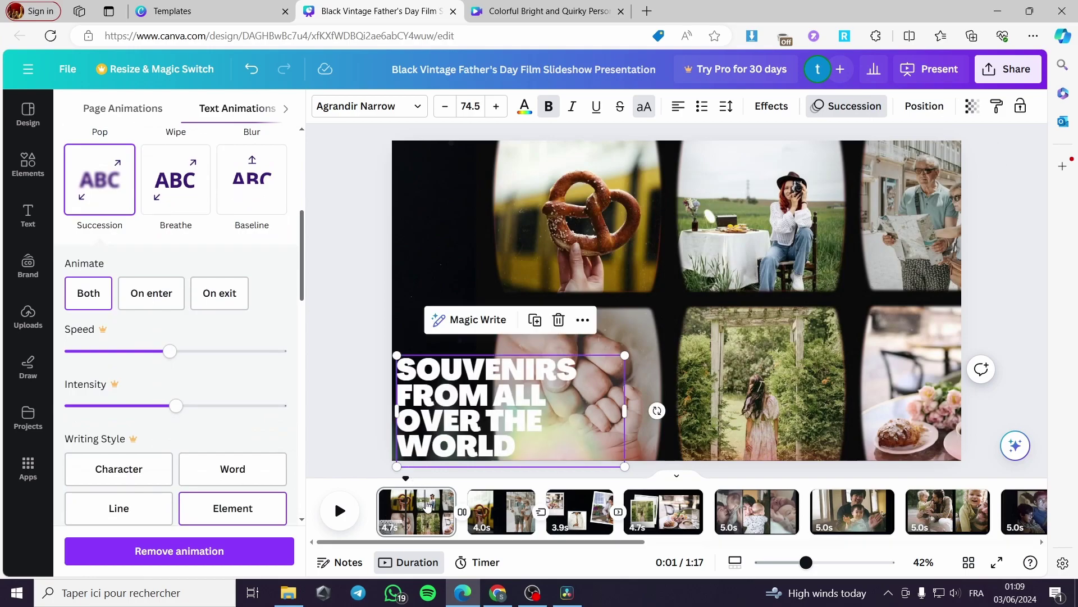
key(space)
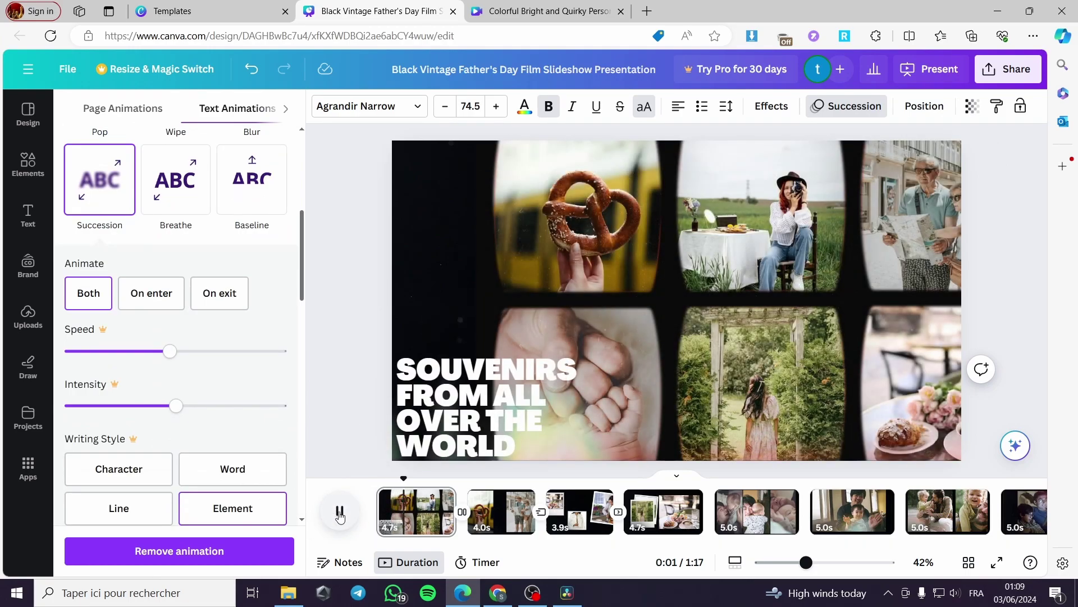
- Download all 16 pages as a 1080p MP4 Video
click(341, 512)
click(1008, 69)
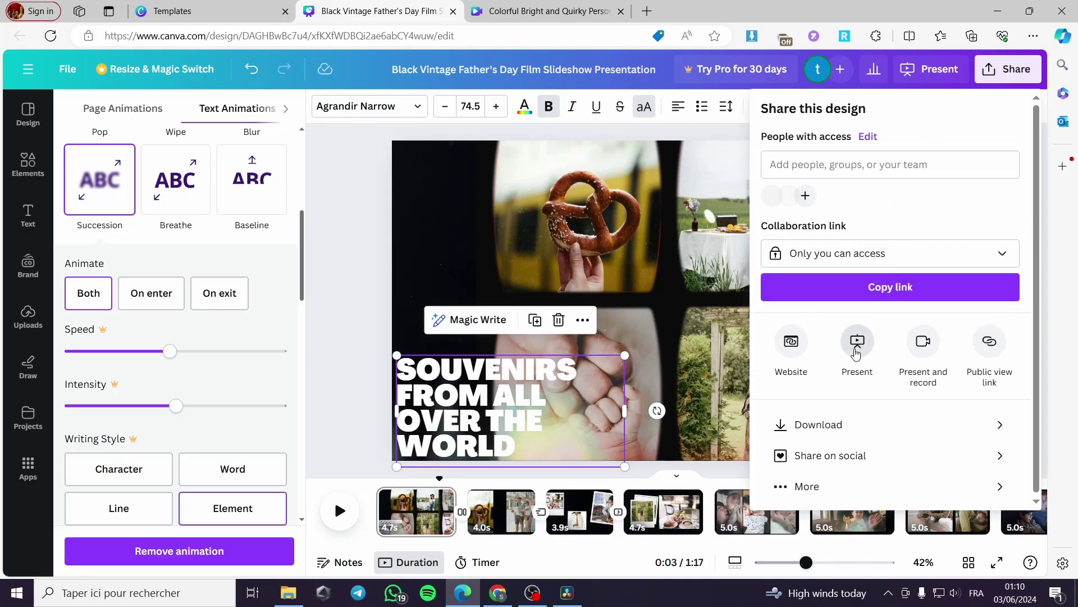
click(852, 424)
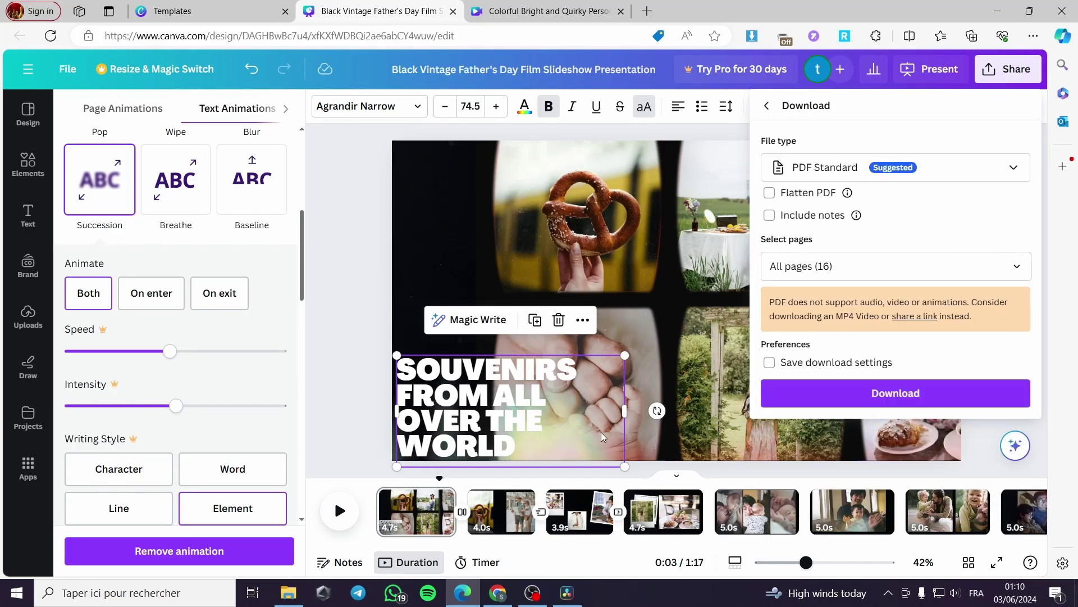
click(892, 171)
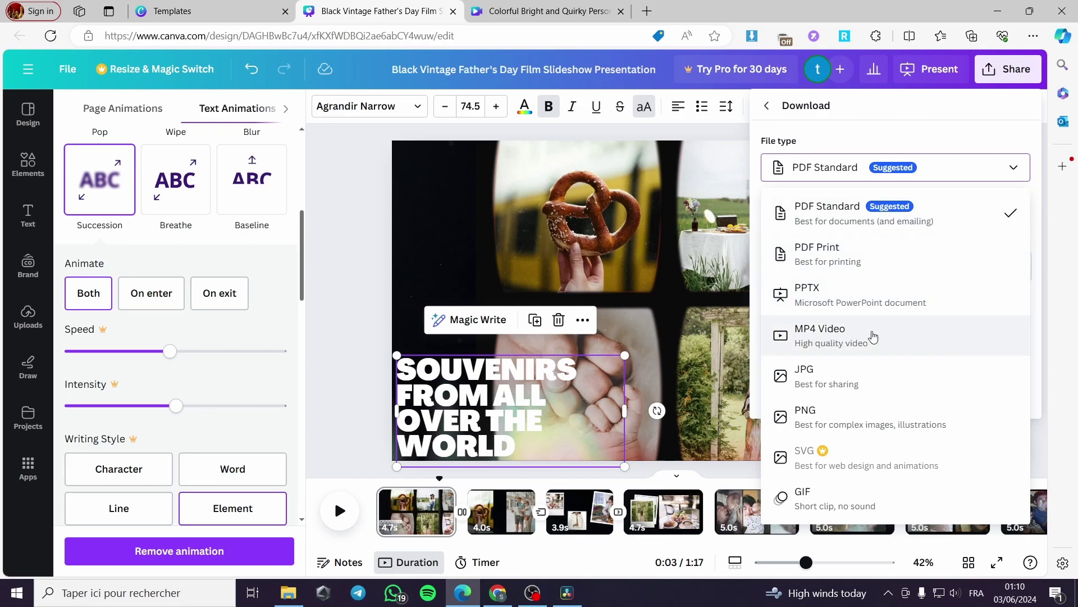
click(872, 336)
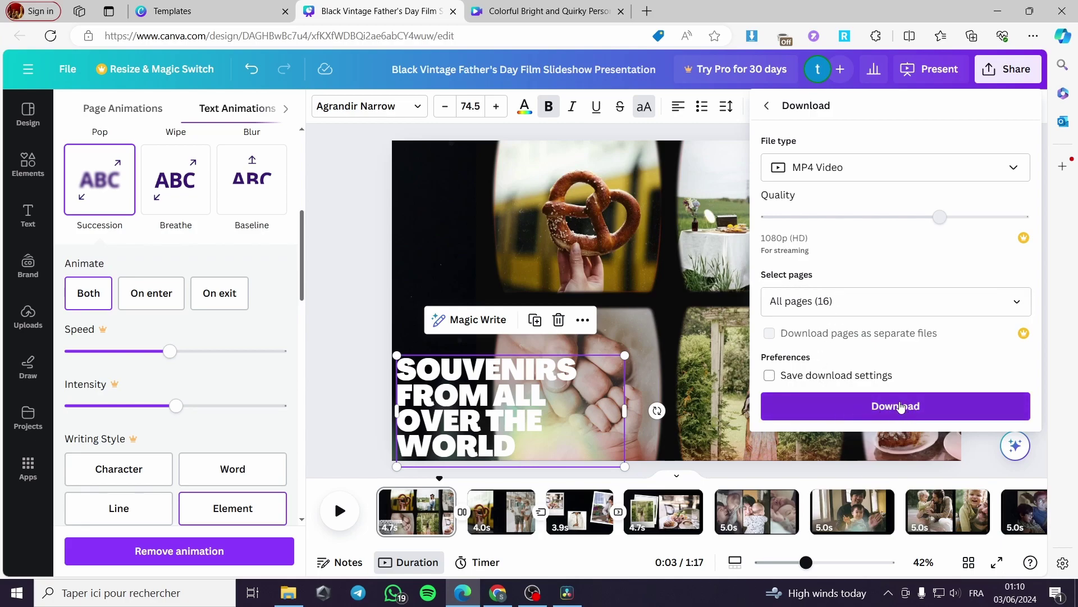
click(882, 406)
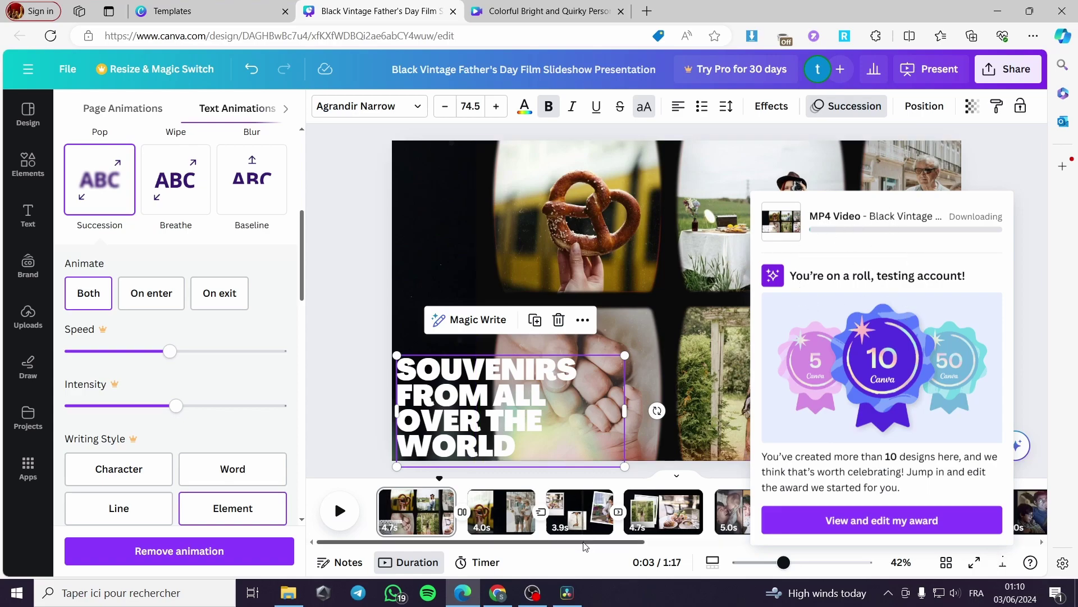
- Open the browser's downloads list to confirm the slideshow MP4 finished downloading
drag(584, 545, 977, 547)
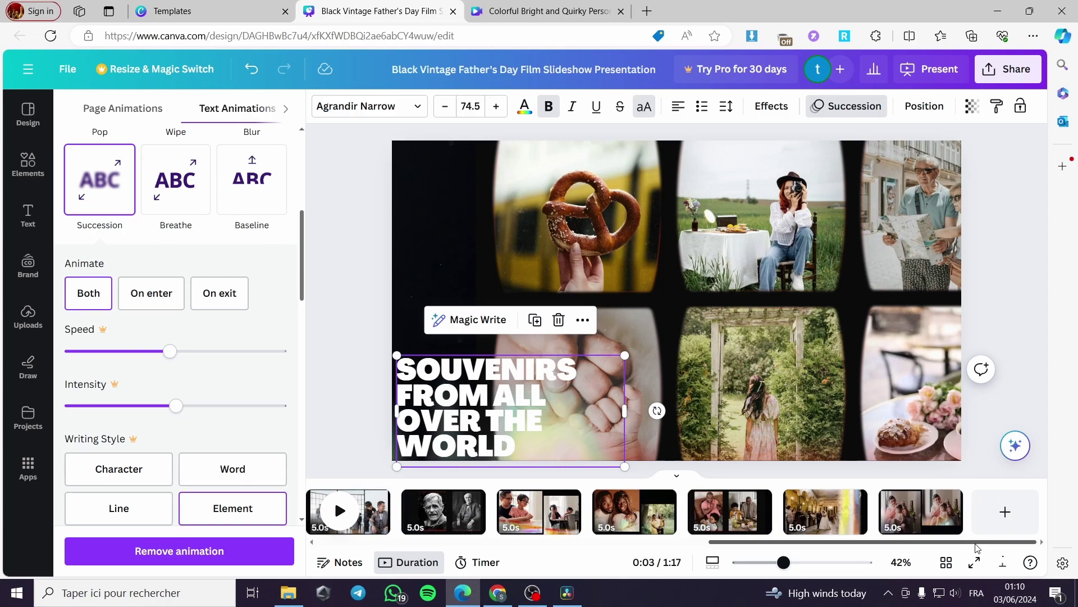
scroll(694, 528, left, 10)
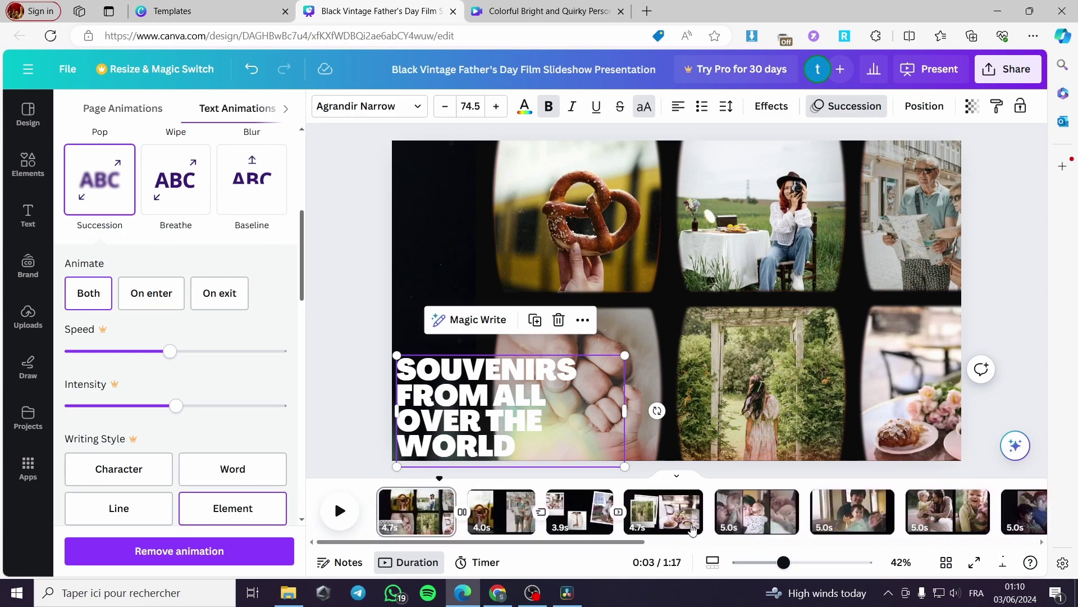
click(999, 564)
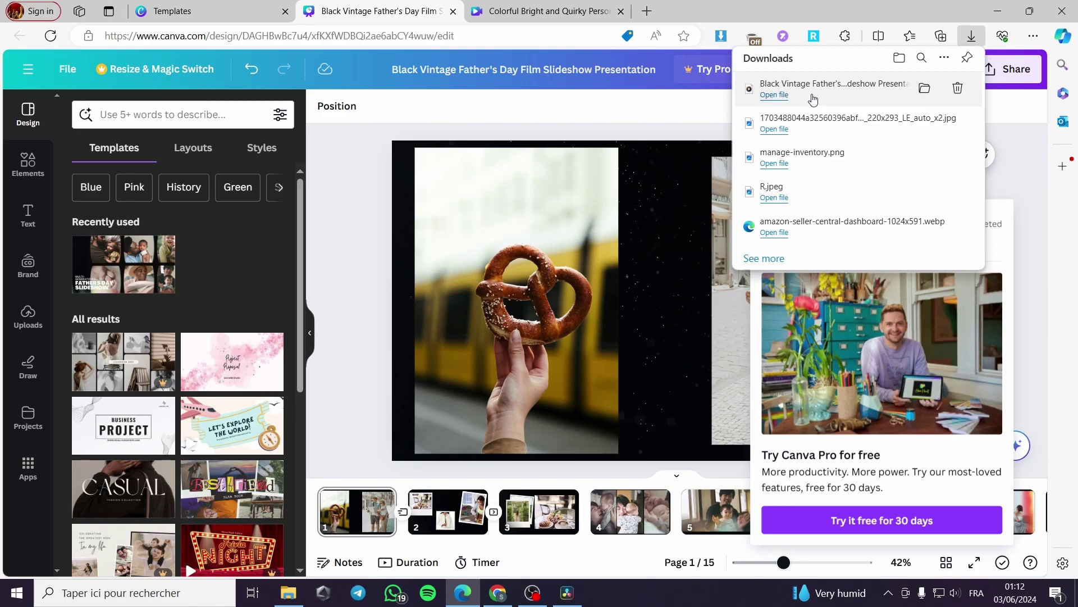
- Open the downloaded slideshow MP4 from the downloads list in Media Player
click(776, 95)
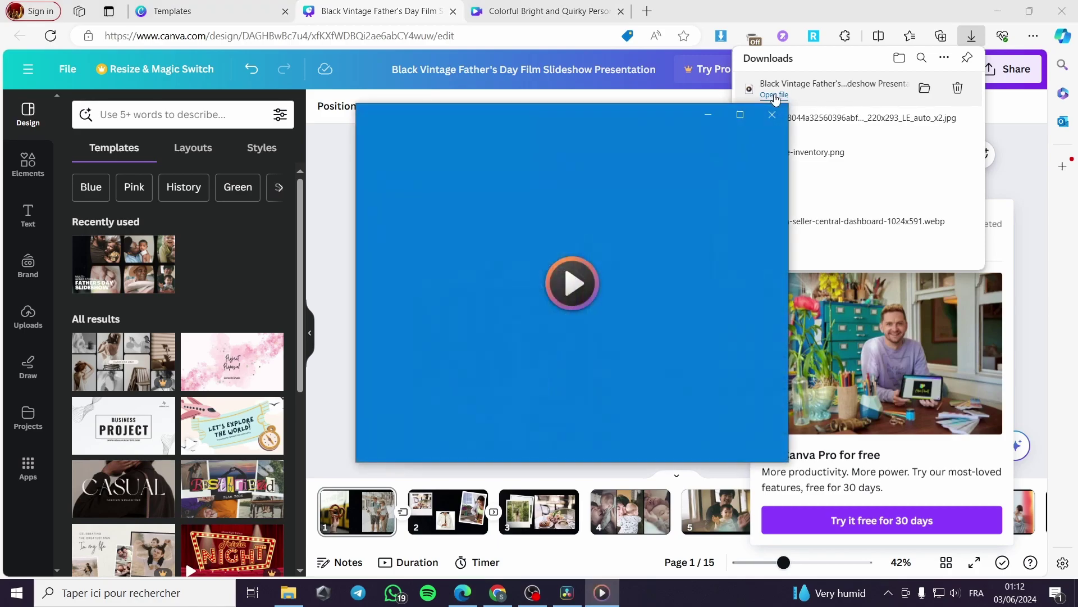